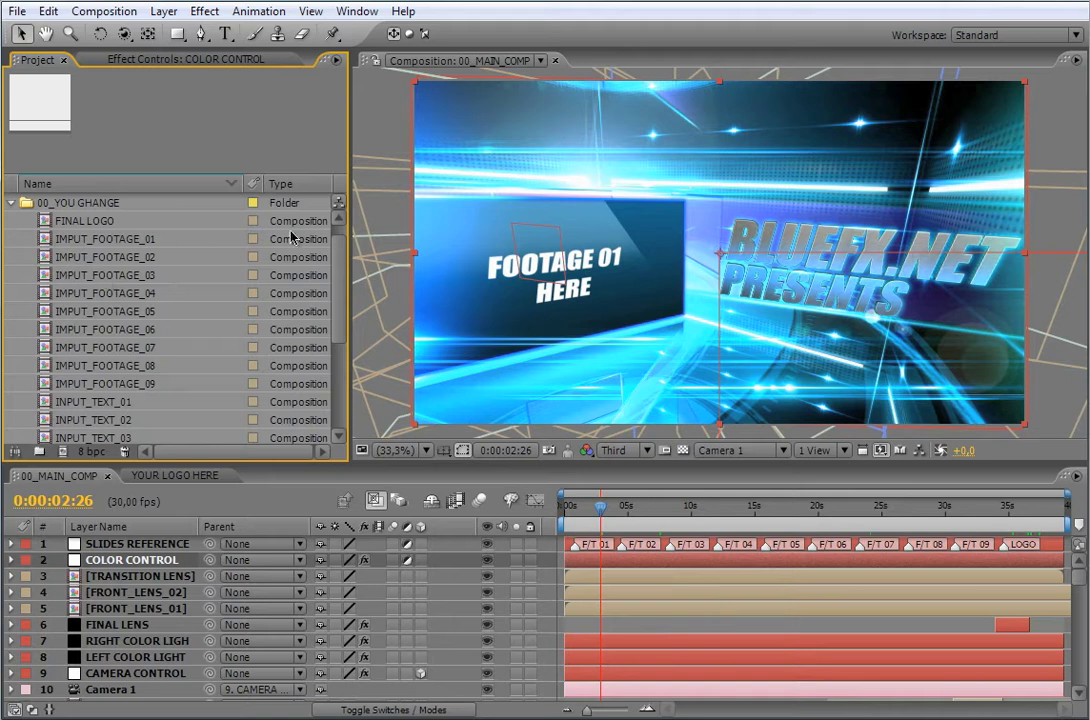
# - Look through the footage, text, metal texture and logo compositions in the 00_YOU GHANGE folder
pyautogui.scroll(-1, 338, 268)
pyautogui.scroll(-3, 338, 268)
pyautogui.scroll(4, 292, 225)
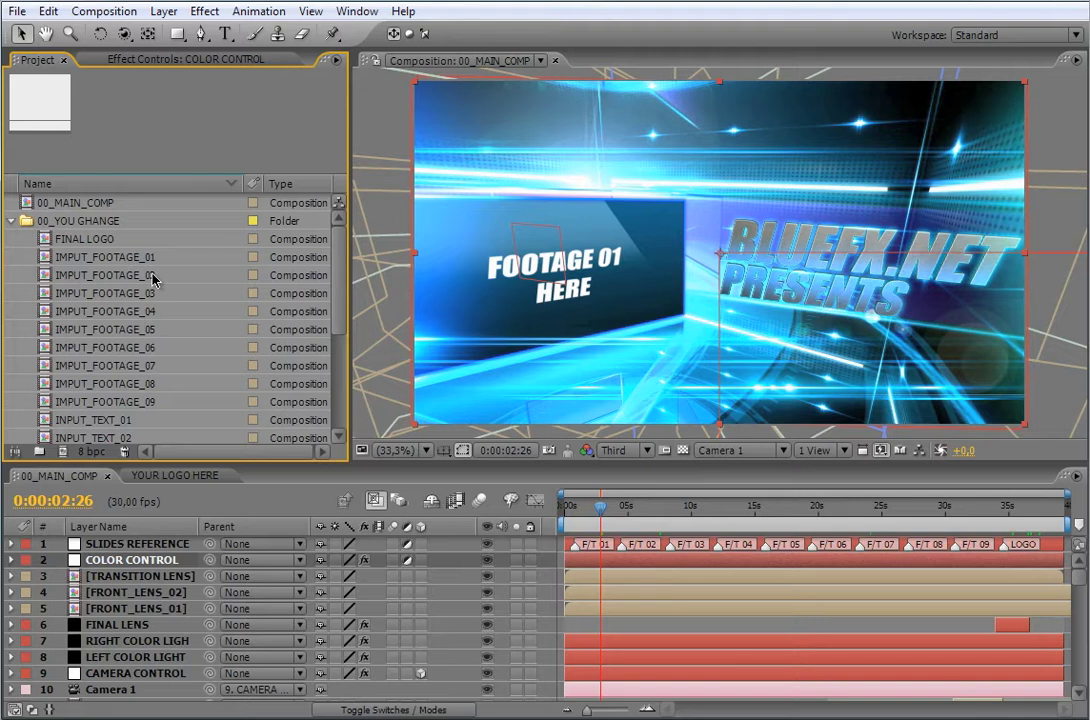
pyautogui.click(121, 259)
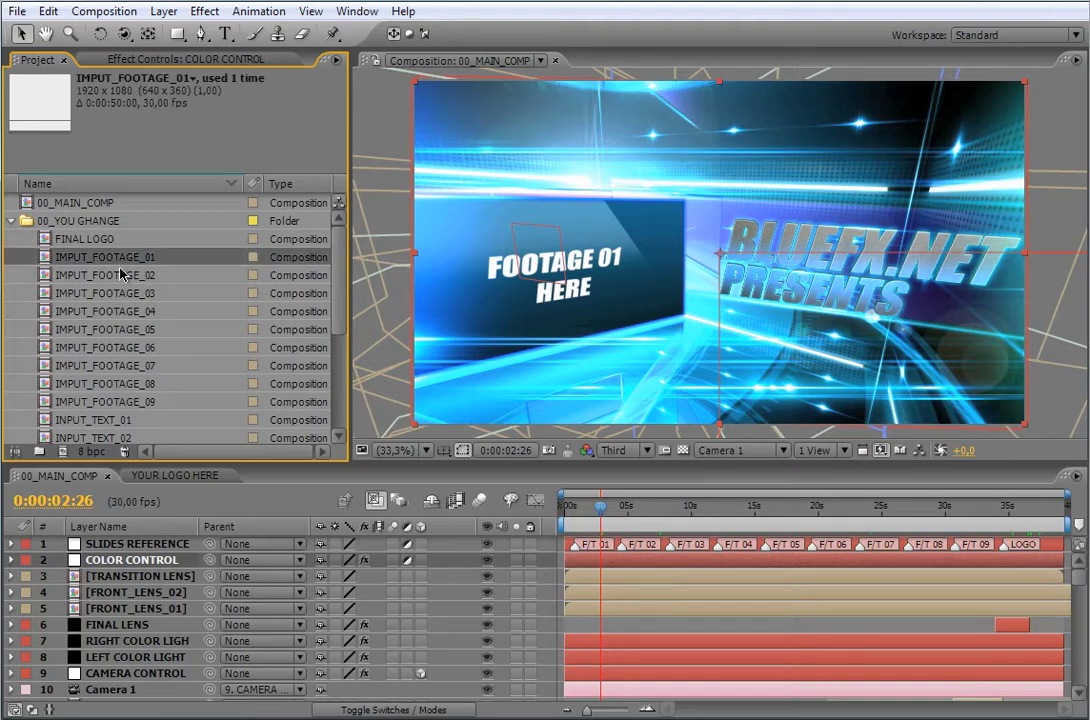
pyautogui.scroll(-3, 288, 223)
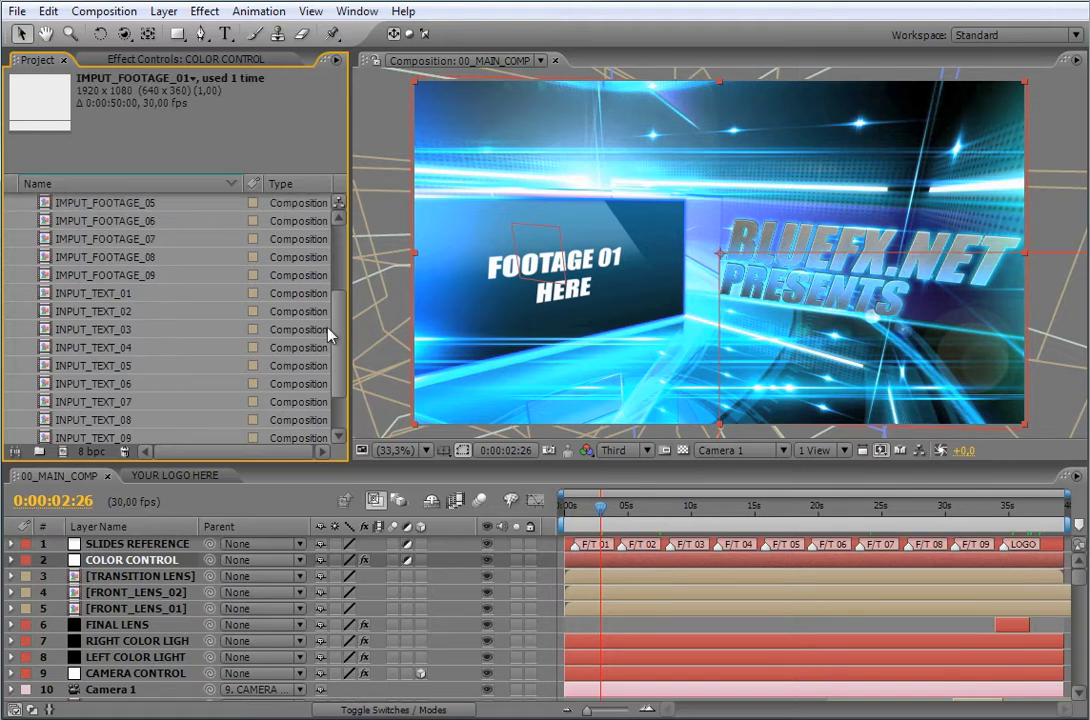
pyautogui.click(112, 385)
pyautogui.scroll(-1, 112, 395)
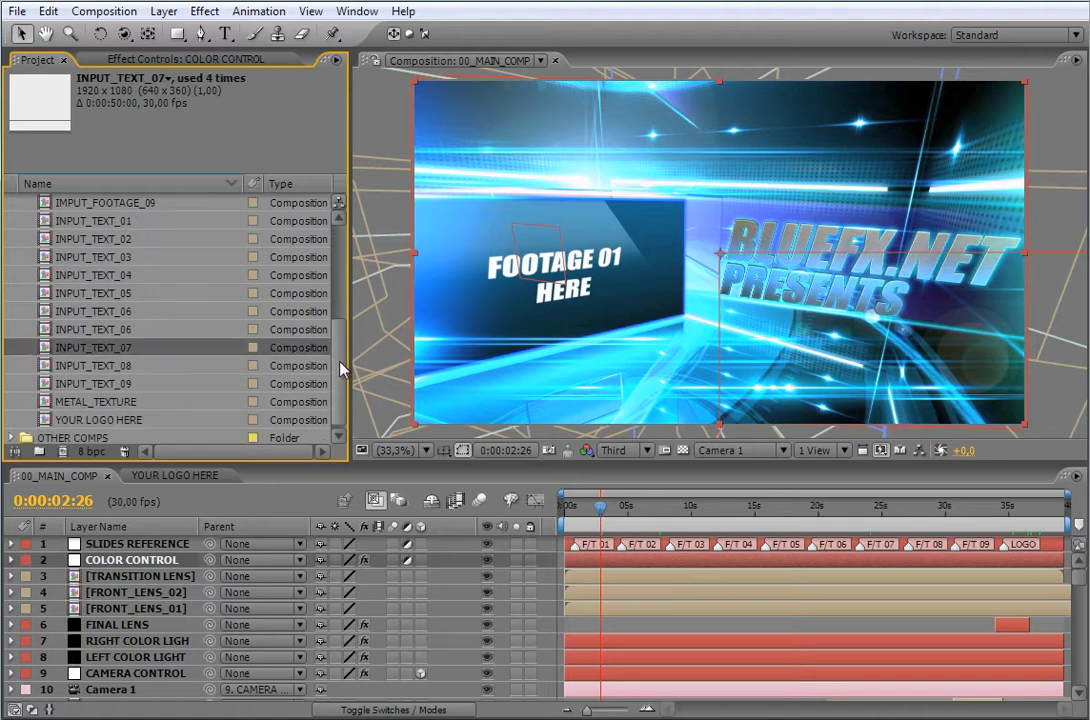
pyautogui.click(112, 403)
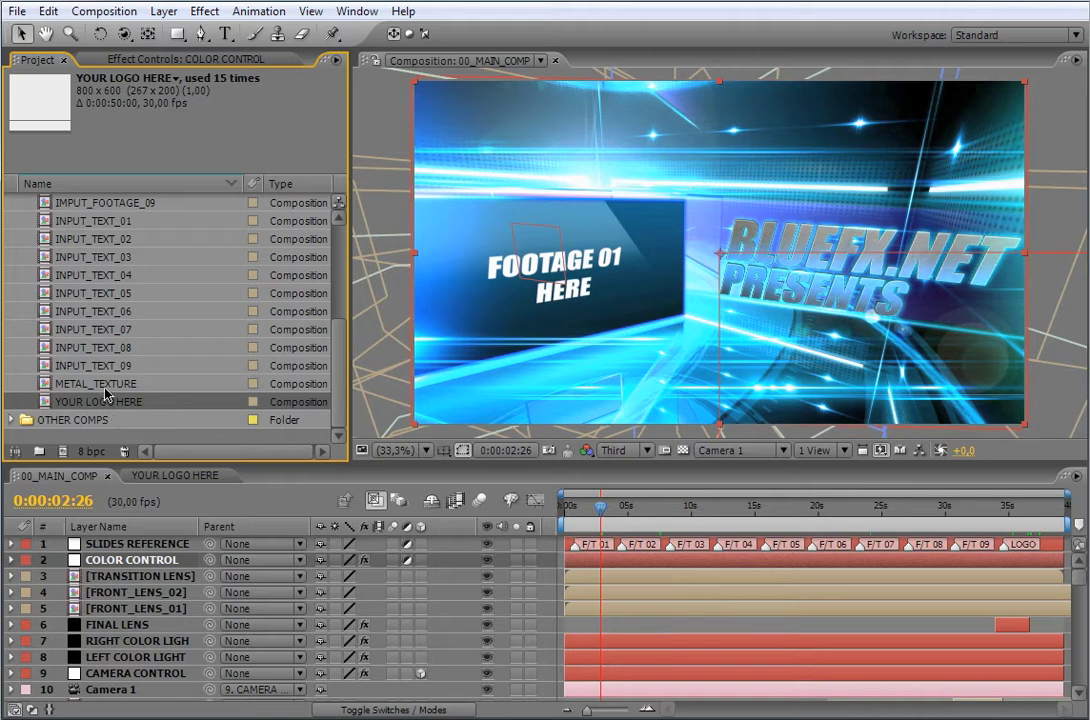
pyautogui.click(105, 387)
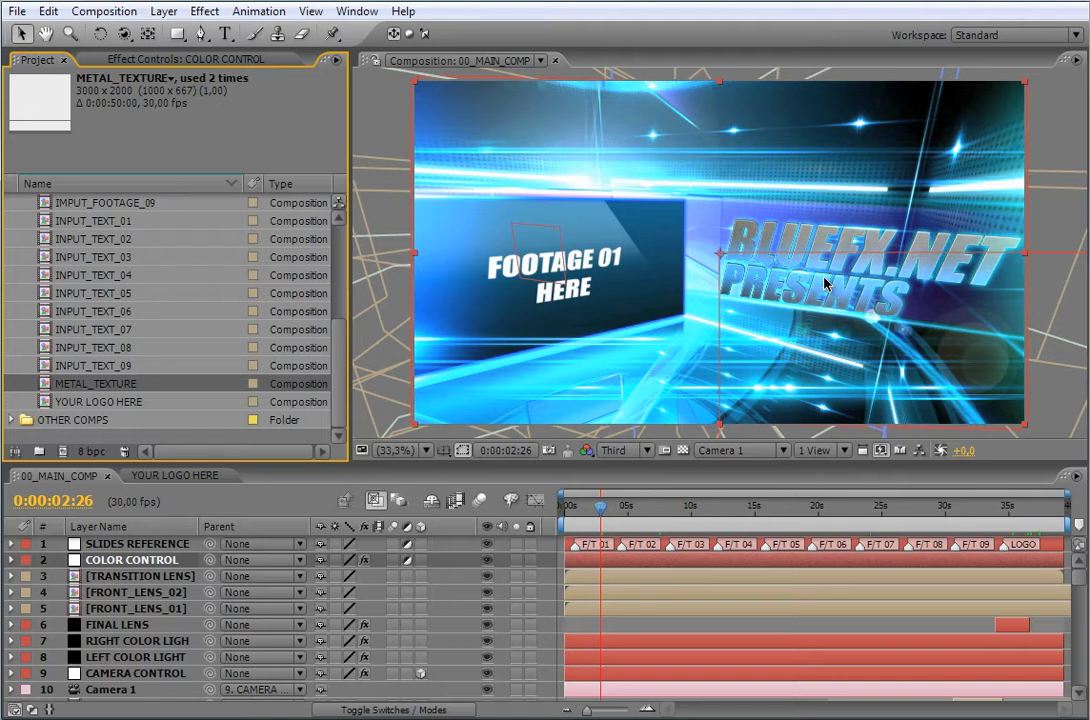
pyautogui.click(88, 220)
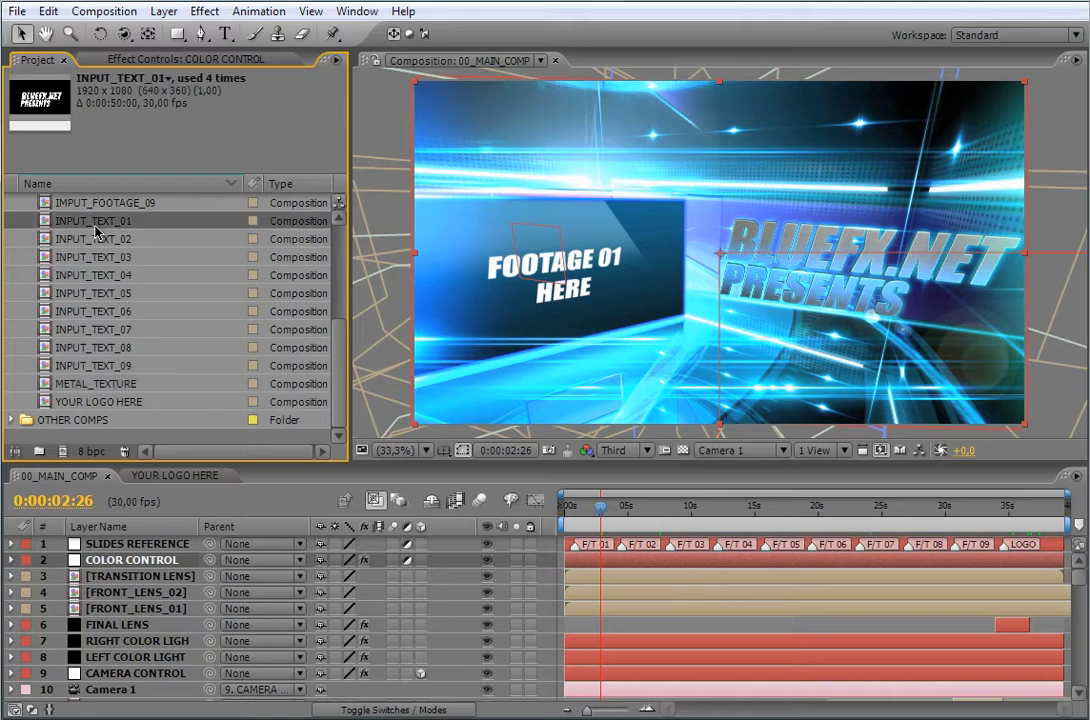
pyautogui.keyDown('shift'); pyautogui.click(92, 365); pyautogui.keyUp('shift')
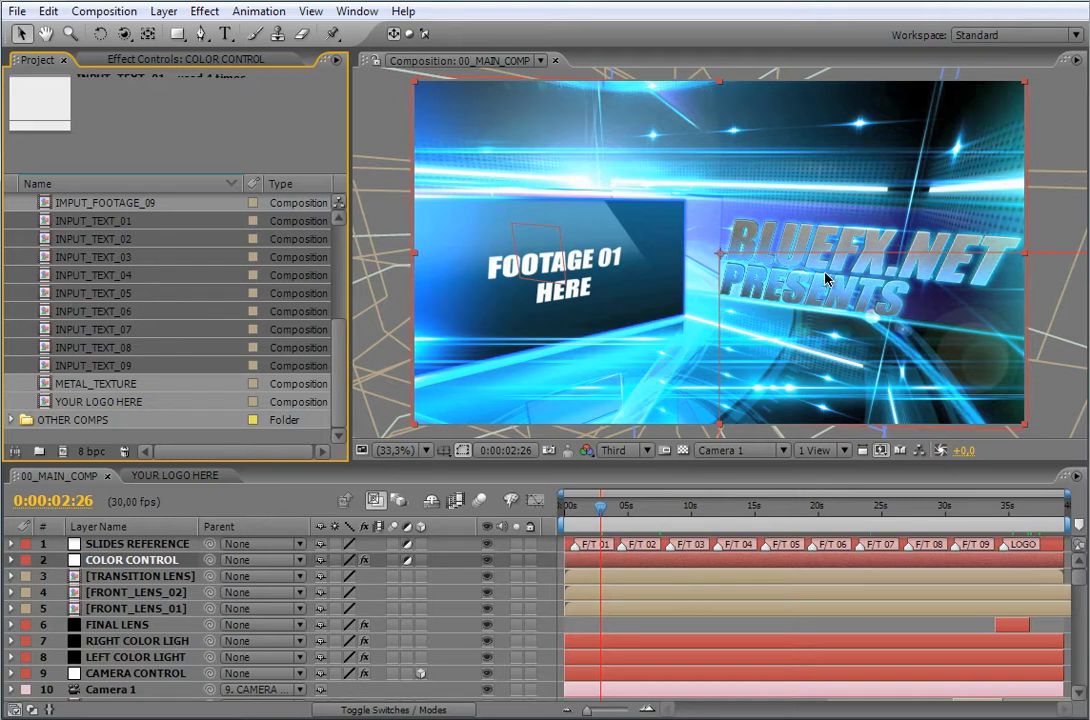
pyautogui.click(193, 384)
# - In the INPUT_TEXT_01 composition, replace BLUEFX.NET with NEW TEXT and PRESENTS with HERE, and return to 00_MAIN_COMP
pyautogui.click(85, 223)
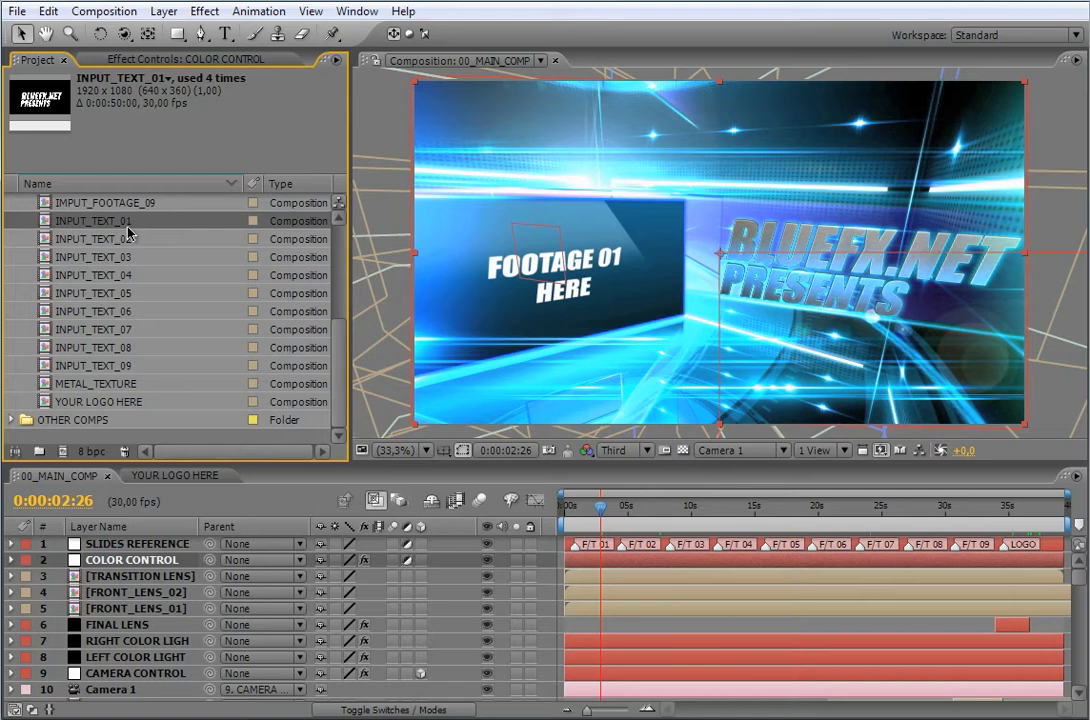
pyautogui.doubleClick(45, 227)
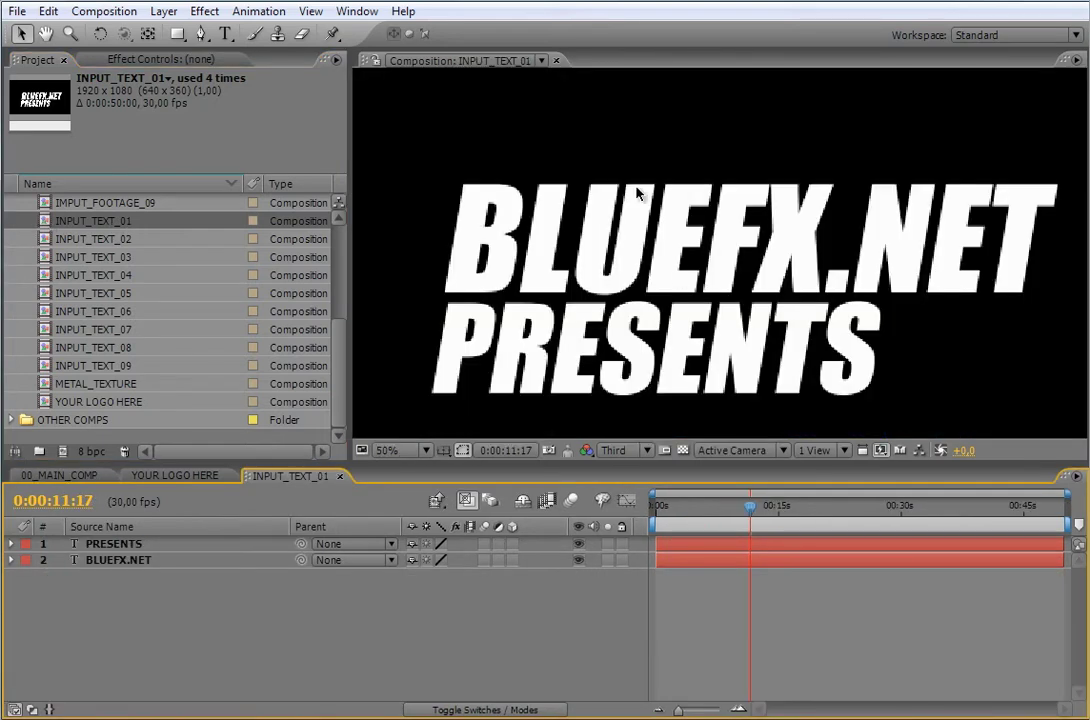
pyautogui.click(226, 33)
pyautogui.write('NEW')
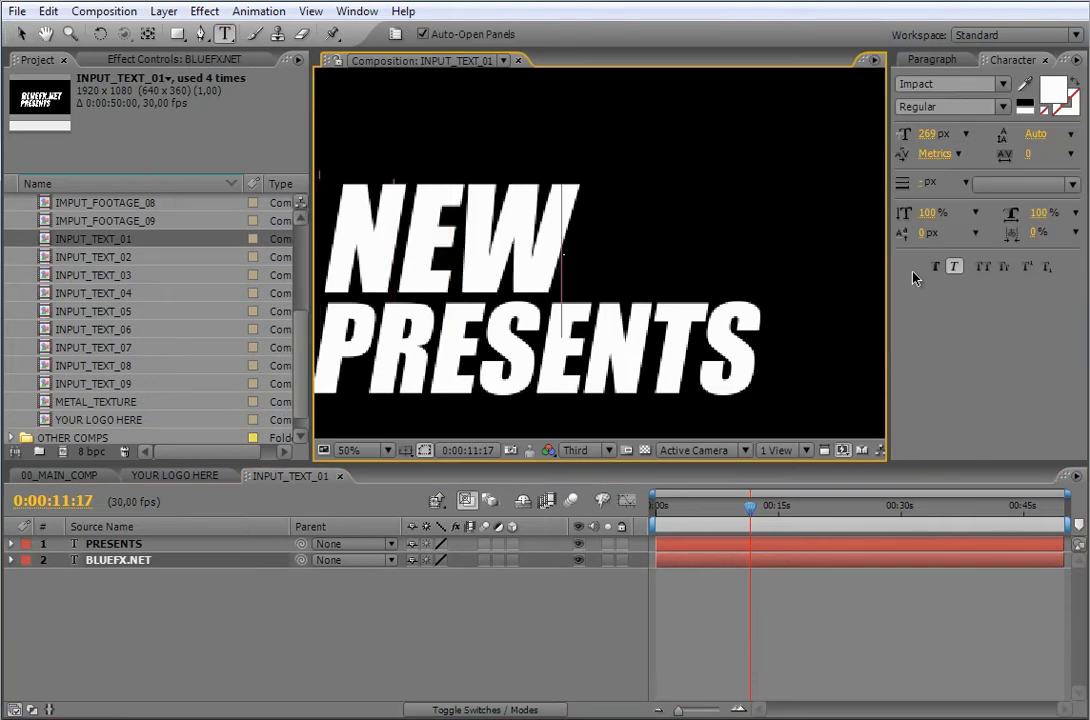
pyautogui.write(' TEXT')
pyautogui.press('Return')
pyautogui.write('HERE')
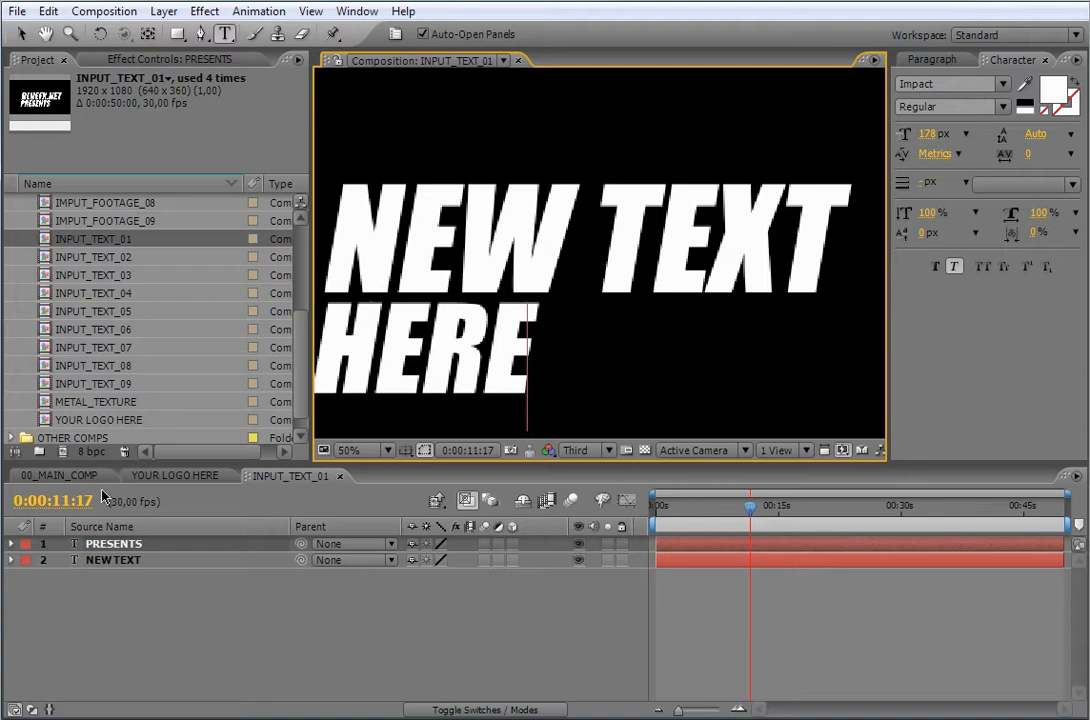
pyautogui.click(74, 478)
pyautogui.press('capslock')
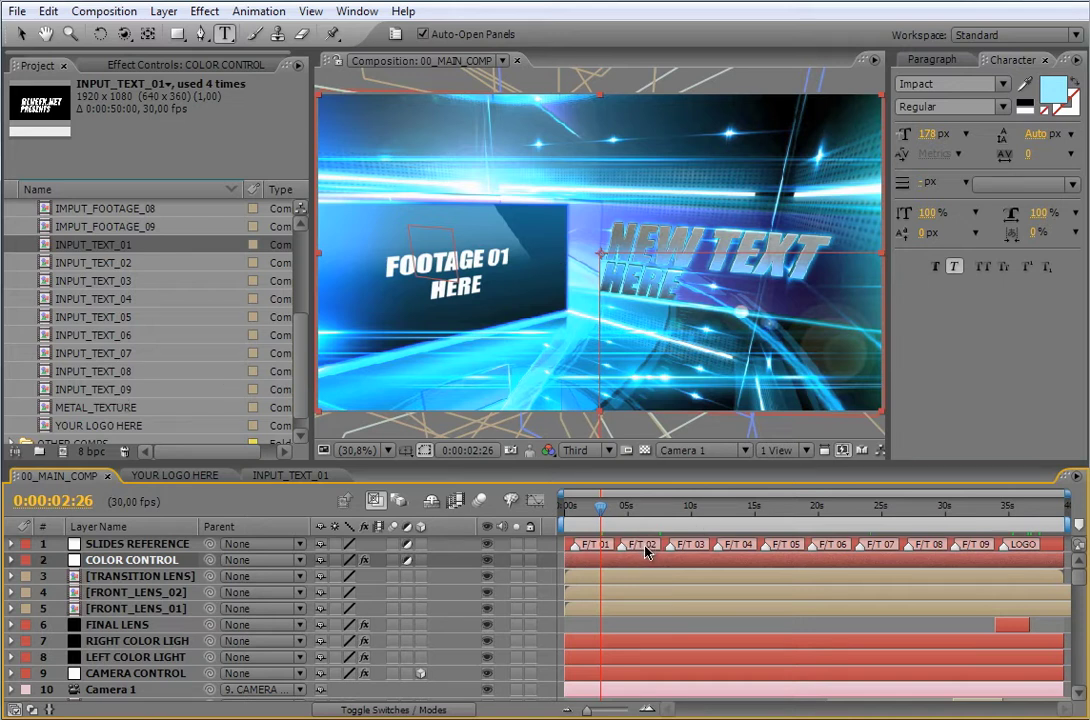
# - Move 00_MAIN_COMP to the second slide at 0:00:05:26 and open the IMPUT_FOOTAGE_02 composition
pyautogui.click(106, 264)
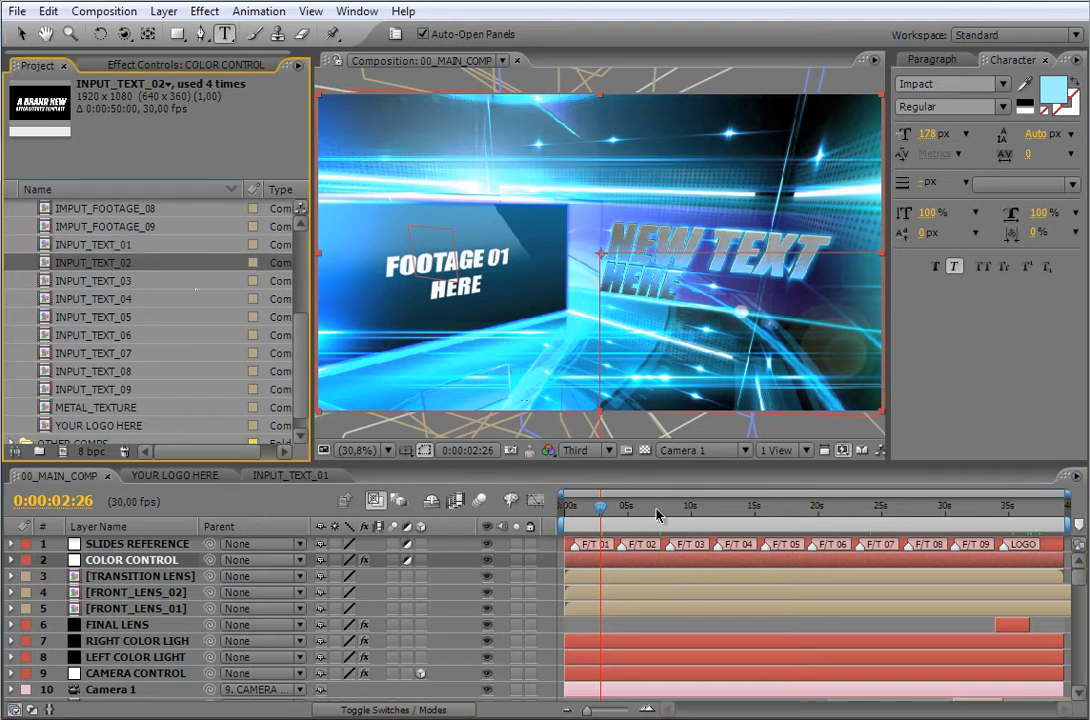
pyautogui.click(638, 507)
pyautogui.press('v')
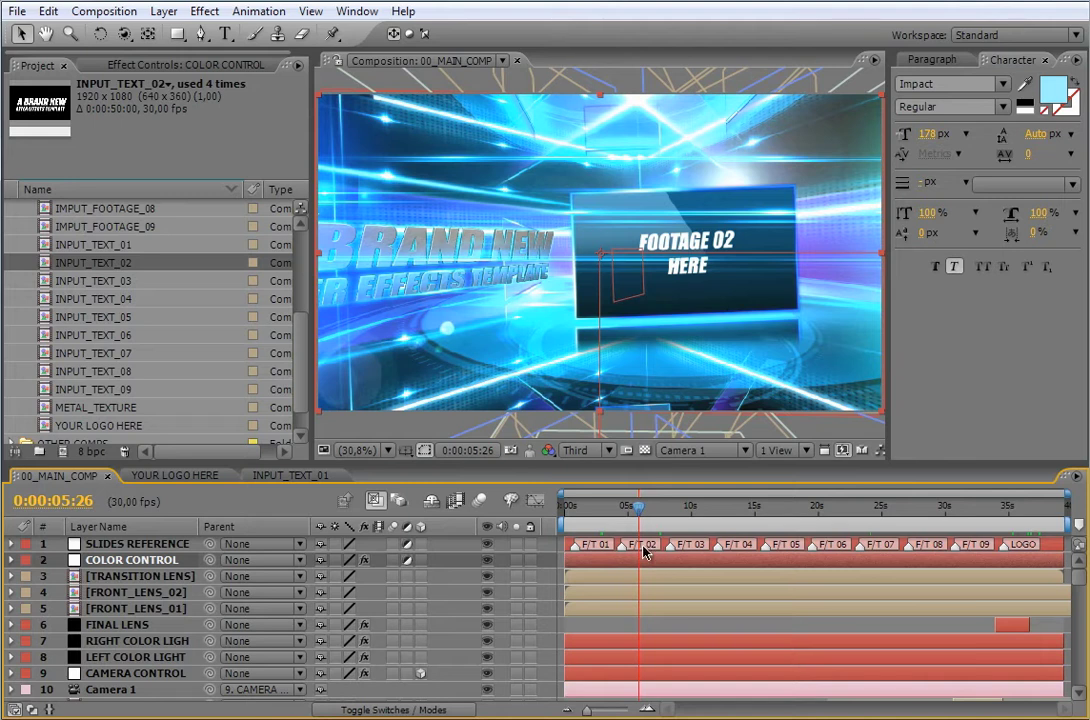
pyautogui.scroll(3, 260, 270)
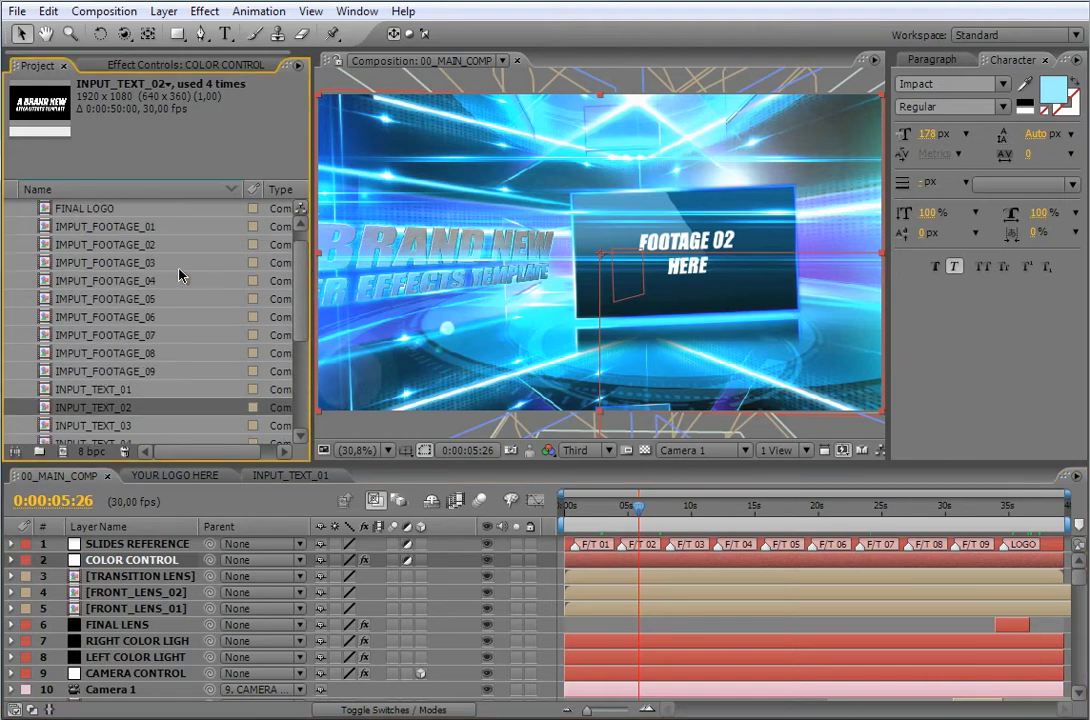
pyautogui.click(125, 245)
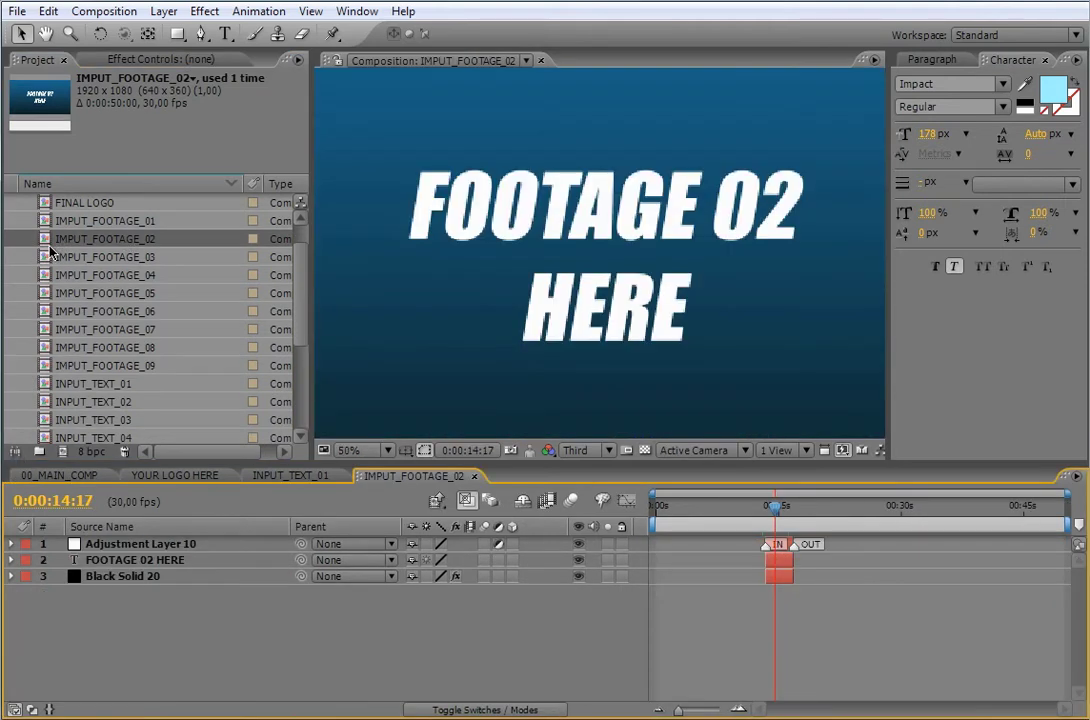
pyautogui.doubleClick(80, 245)
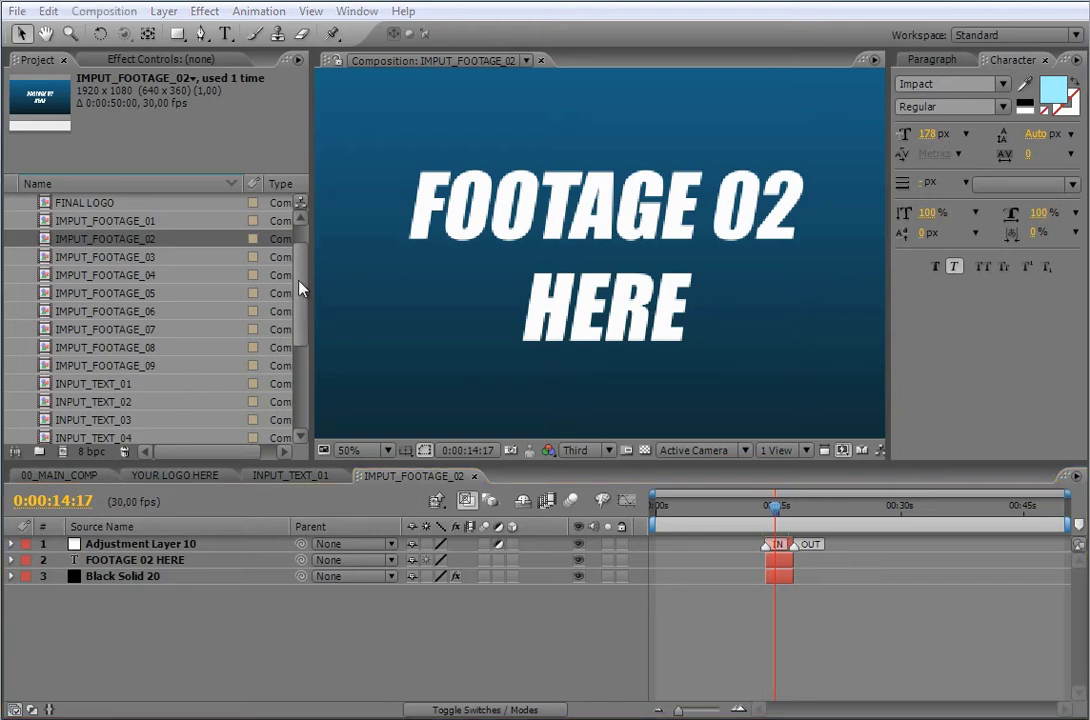
# - Add vhec1020.mov to IMPUT_FOOTAGE_02 and place its layer directly above the FOOTAGE 02 HERE text layer
pyautogui.moveTo(304, 336); pyautogui.dragTo(304, 414)
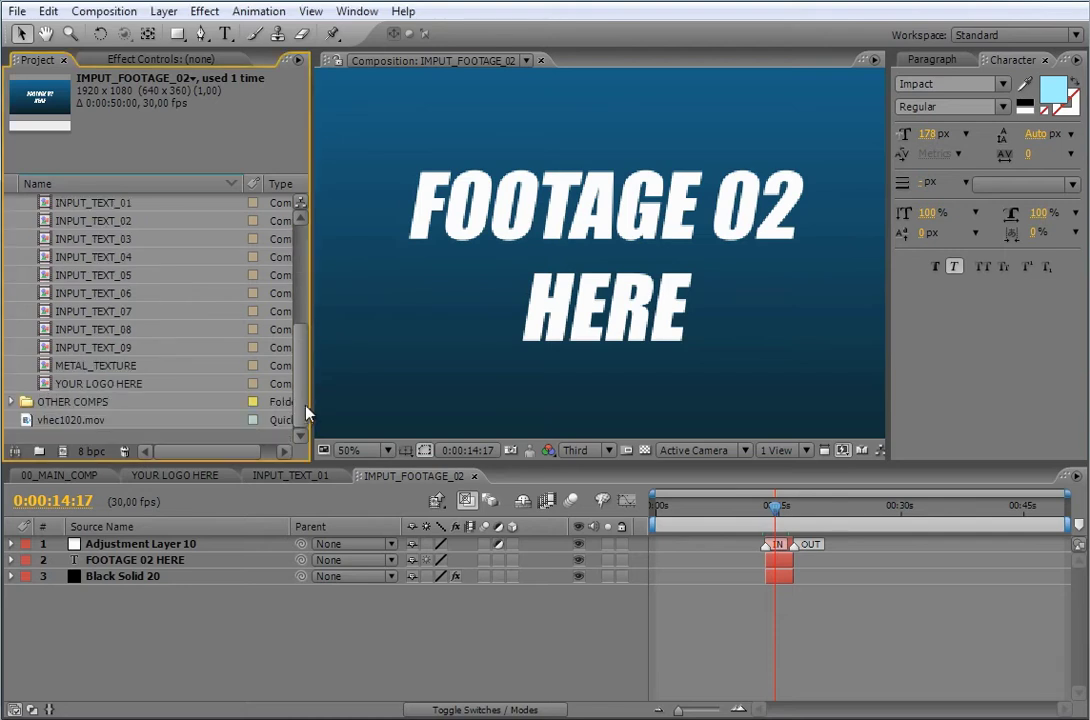
pyautogui.click(94, 421)
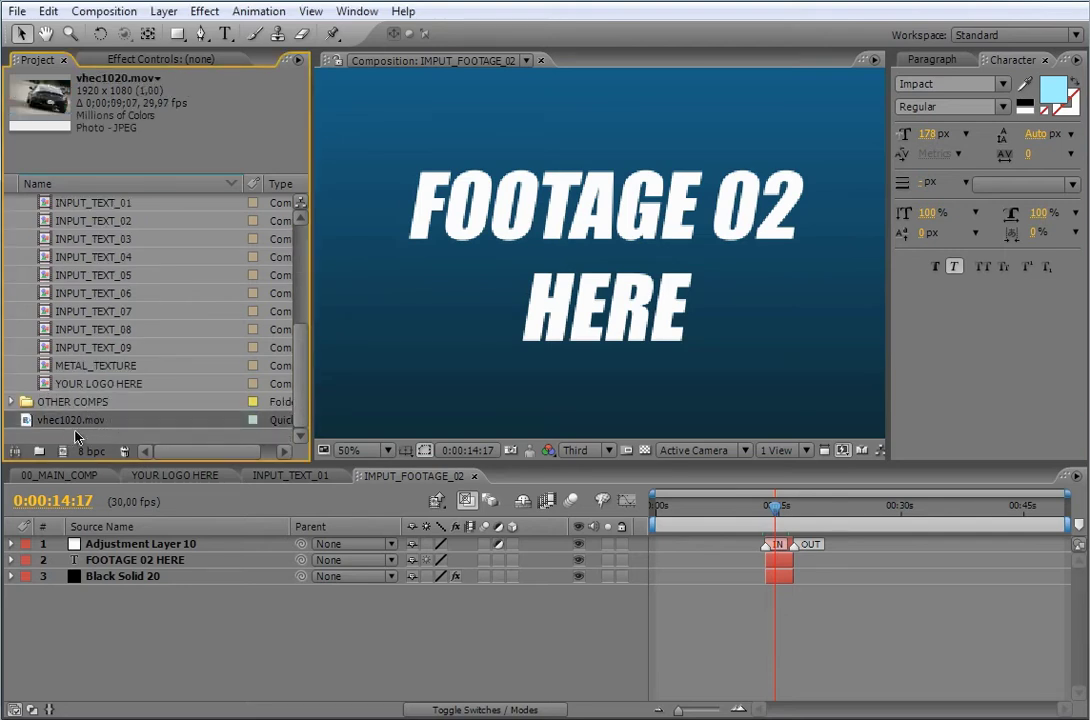
pyautogui.moveTo(78, 428); pyautogui.dragTo(776, 600)
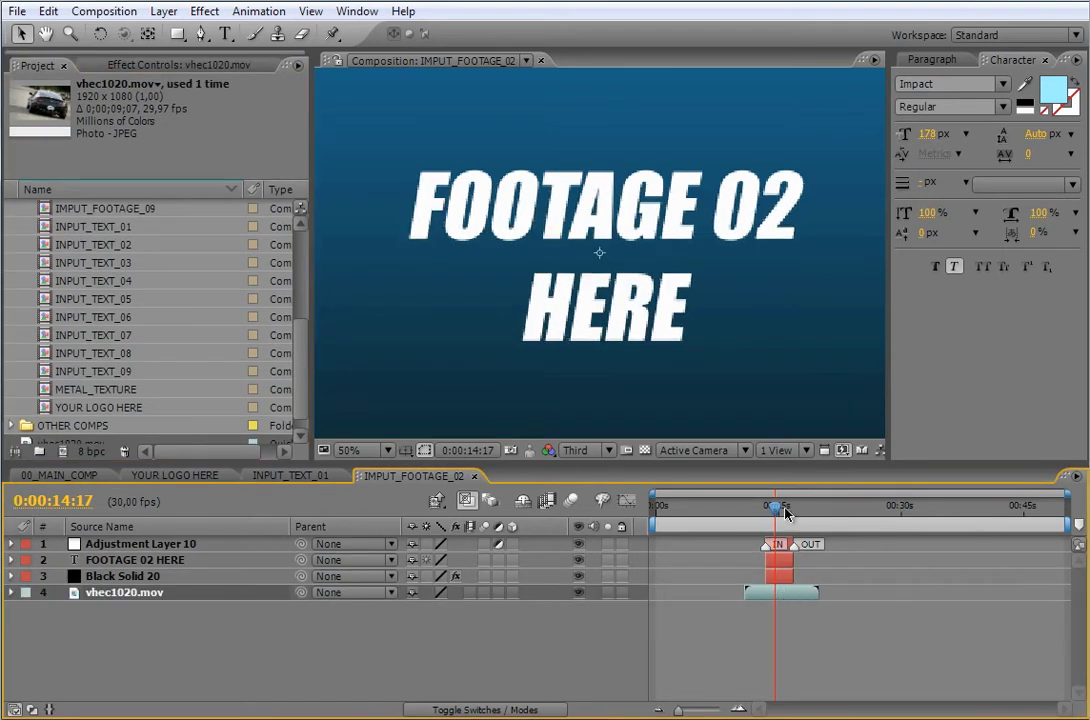
pyautogui.moveTo(146, 592); pyautogui.dragTo(147, 557)
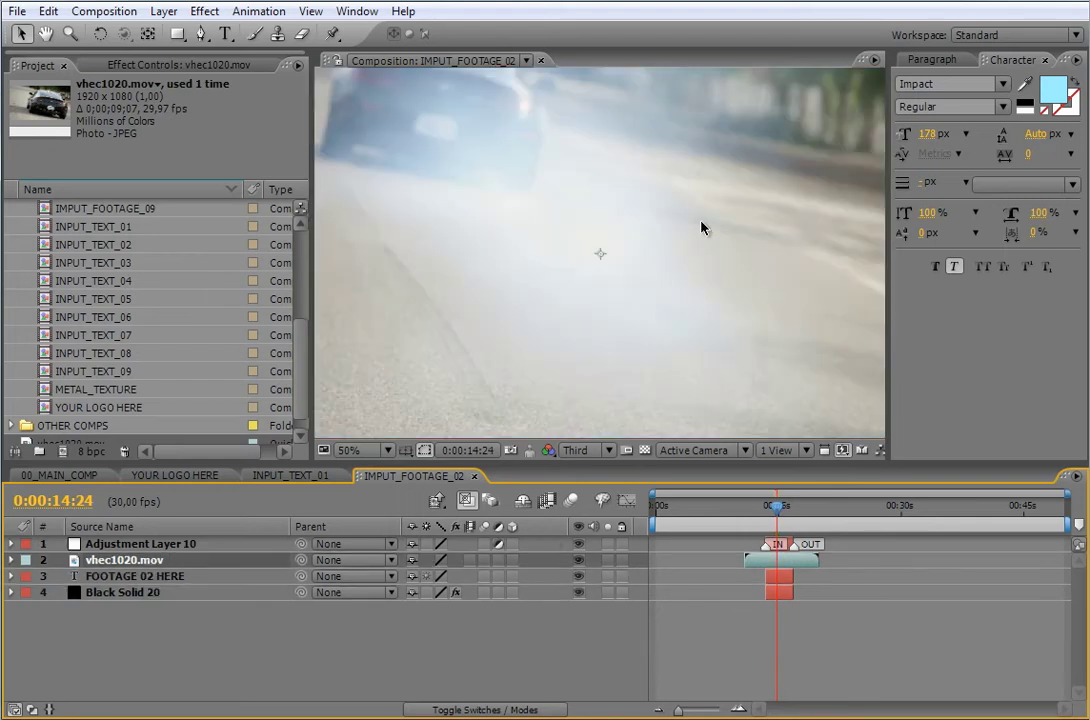
pyautogui.press(',')
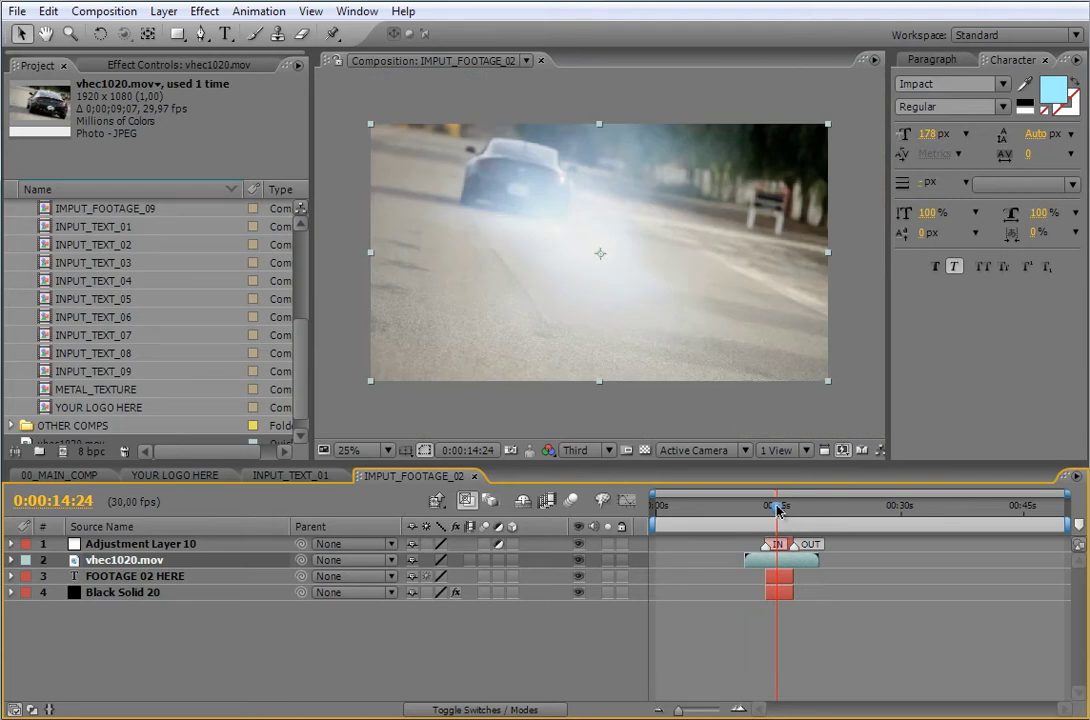
# - Shift the vhec1020.mov layer to start at the IN marker and trim its end to the OUT marker
pyautogui.moveTo(775, 566); pyautogui.dragTo(794, 569)
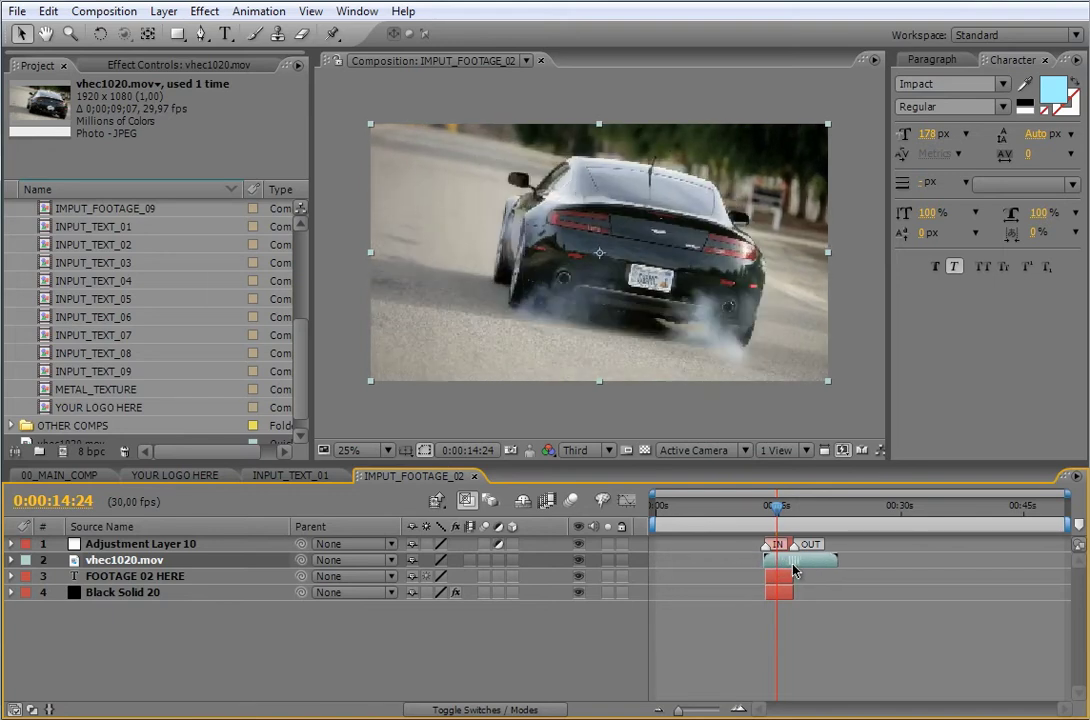
pyautogui.moveTo(777, 508)
pyautogui.mouseDown()
pyautogui.moveTo(768, 513)
pyautogui.moveTo(794, 513)
pyautogui.mouseUp()
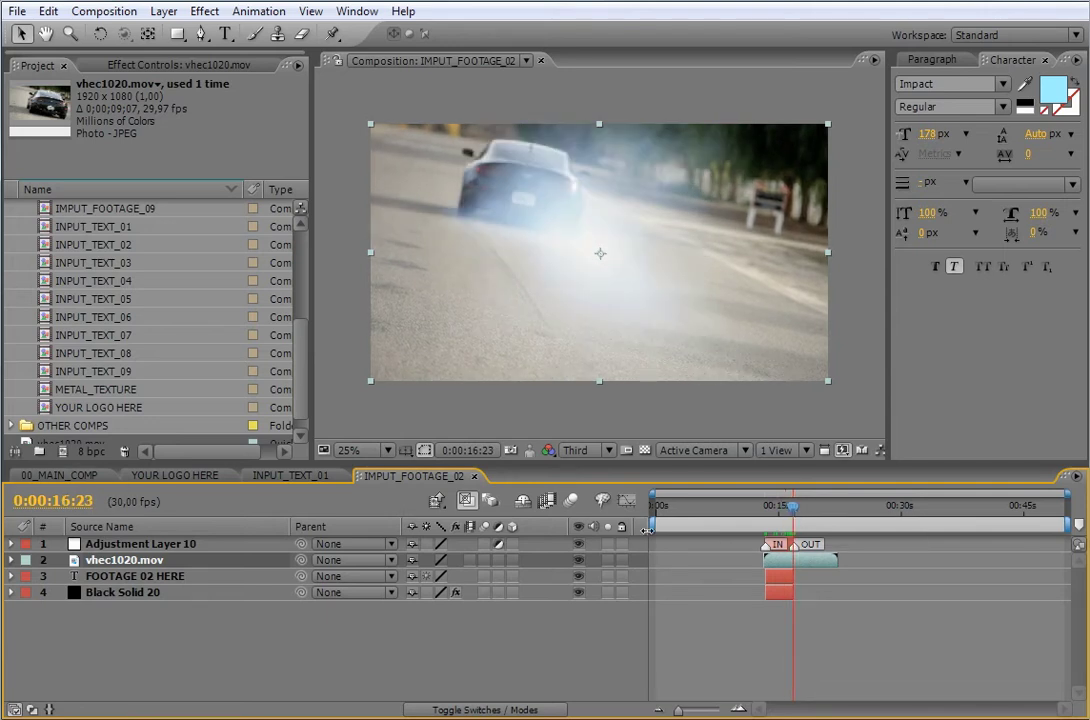
pyautogui.moveTo(837, 560); pyautogui.dragTo(802, 567)
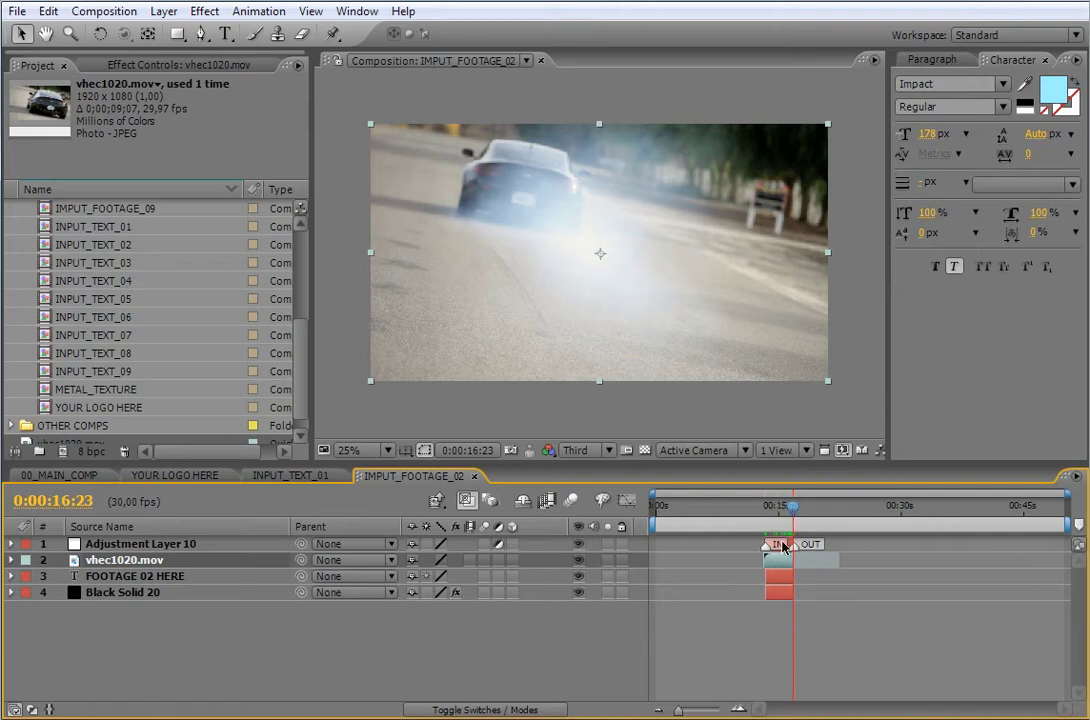
pyautogui.moveTo(1068, 495); pyautogui.dragTo(876, 495)
pyautogui.moveTo(652, 495); pyautogui.dragTo(723, 495)
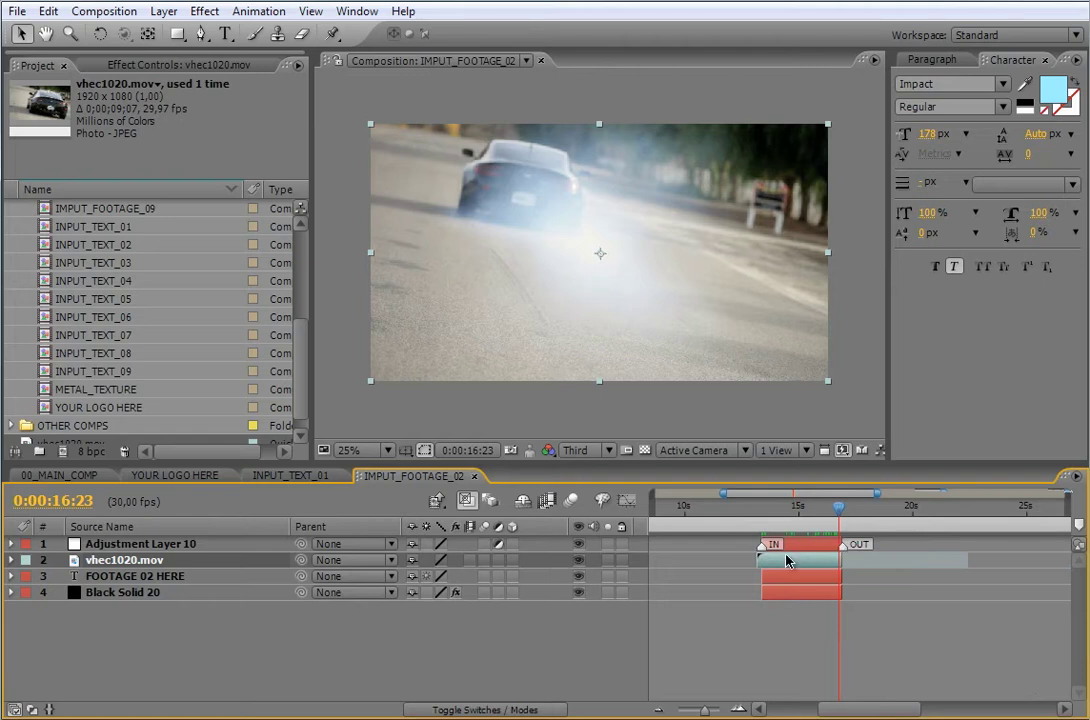
pyautogui.moveTo(839, 508); pyautogui.dragTo(805, 530)
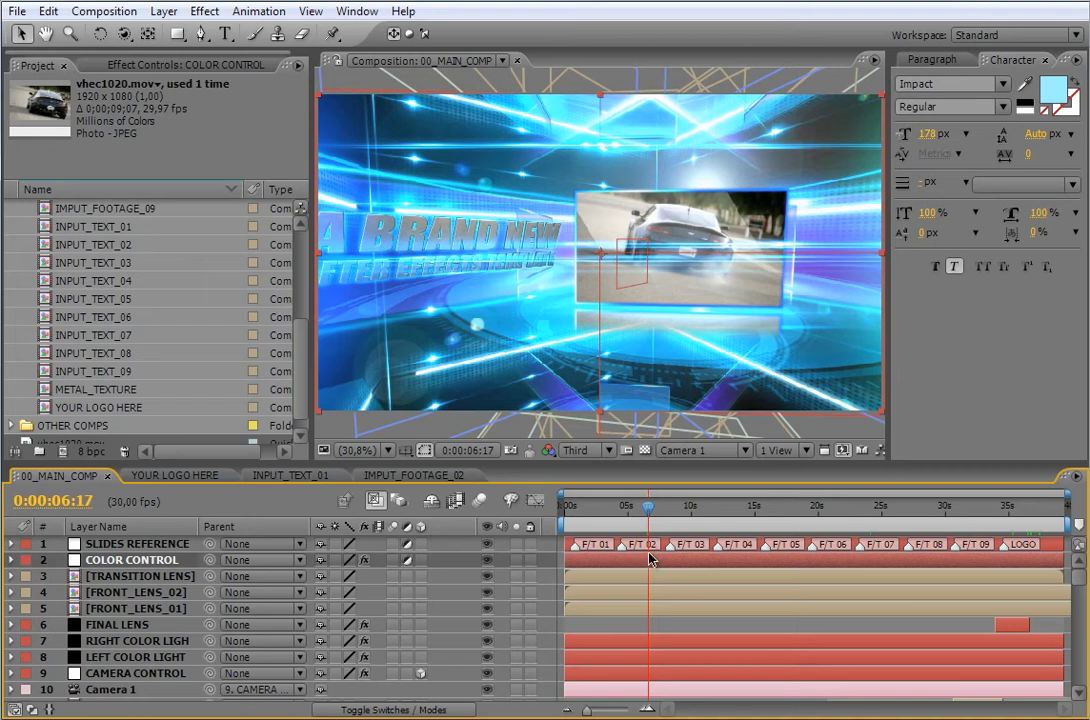
# - In INPUT_TEXT_02, change the two text lines to TEXT 02 and FOR FOOTAGE 02, and return to 00_MAIN_COMP
pyautogui.doubleClick(48, 245)
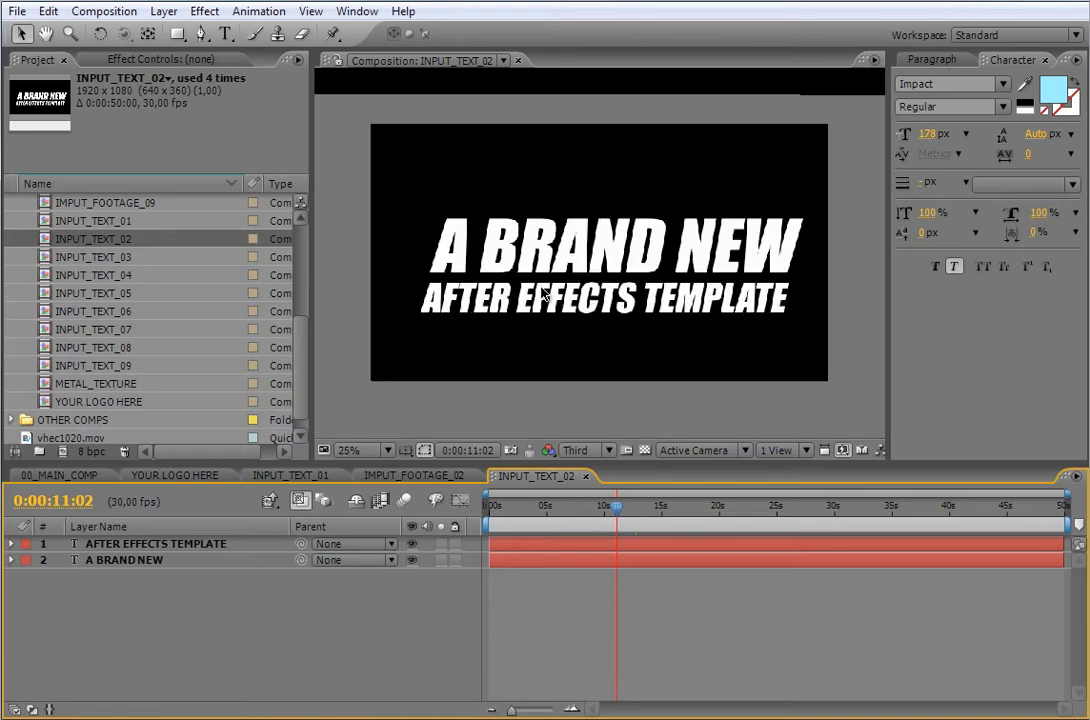
pyautogui.click(474, 234)
pyautogui.click(226, 34)
pyautogui.moveTo(443, 251); pyautogui.dragTo(748, 257)
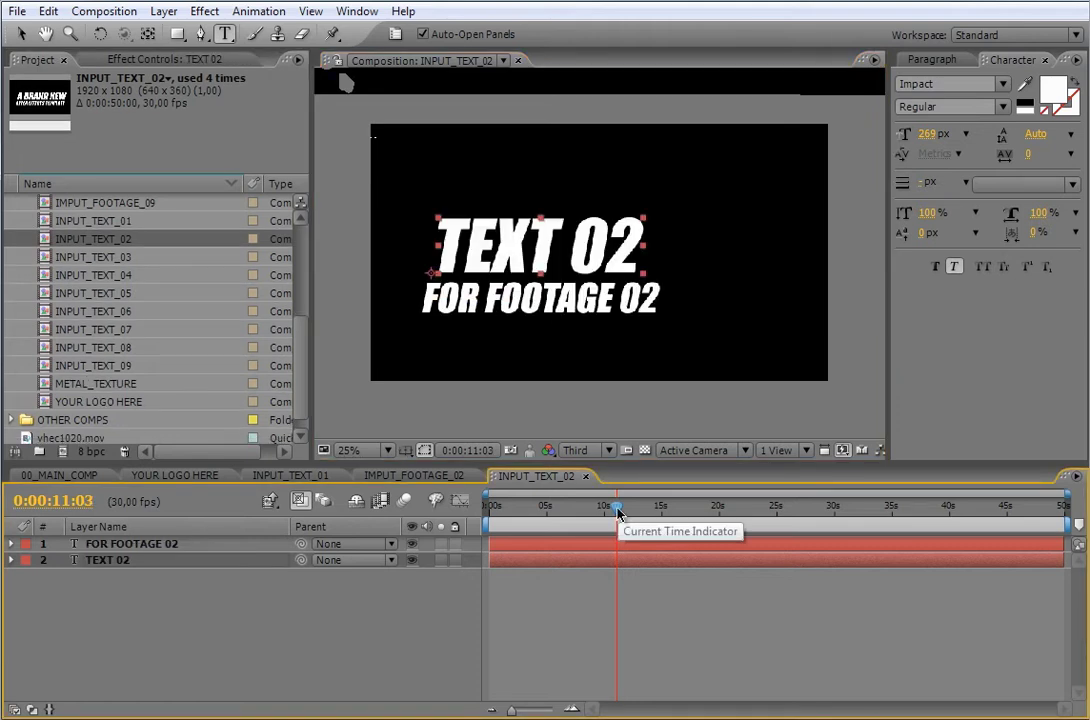
pyautogui.click(60, 475)
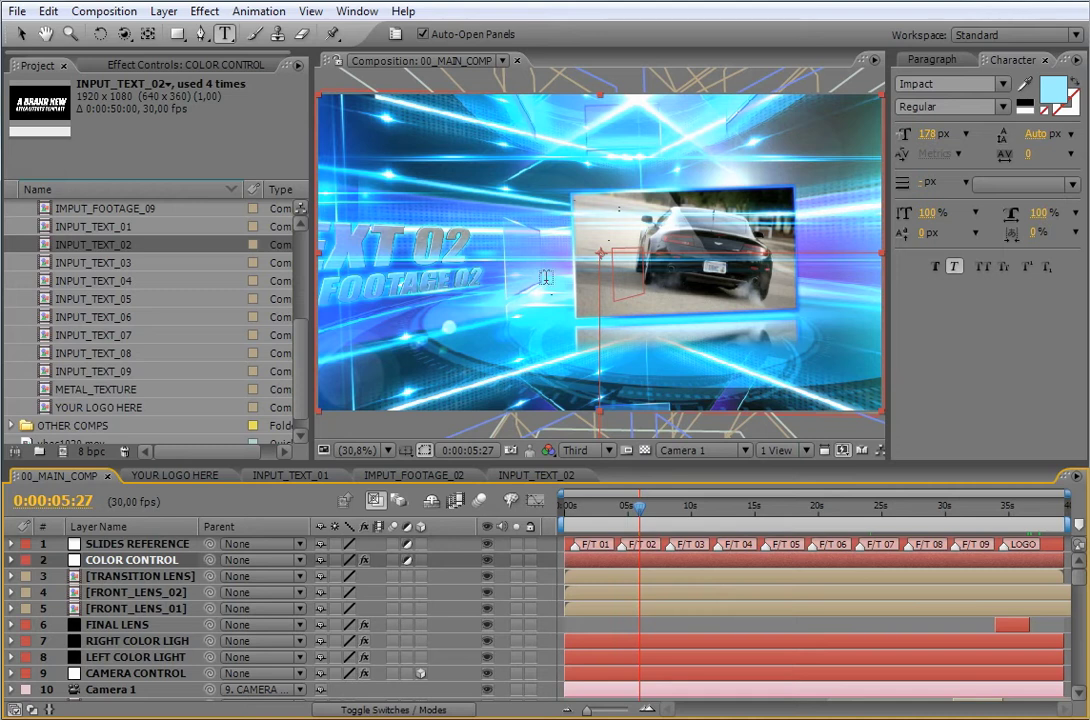
# - Select the compositions IMPUT_FOOTAGE_01 through IMPUT_FOOTAGE_09 and add them to the render queue
pyautogui.moveTo(299, 345); pyautogui.dragTo(301, 243)
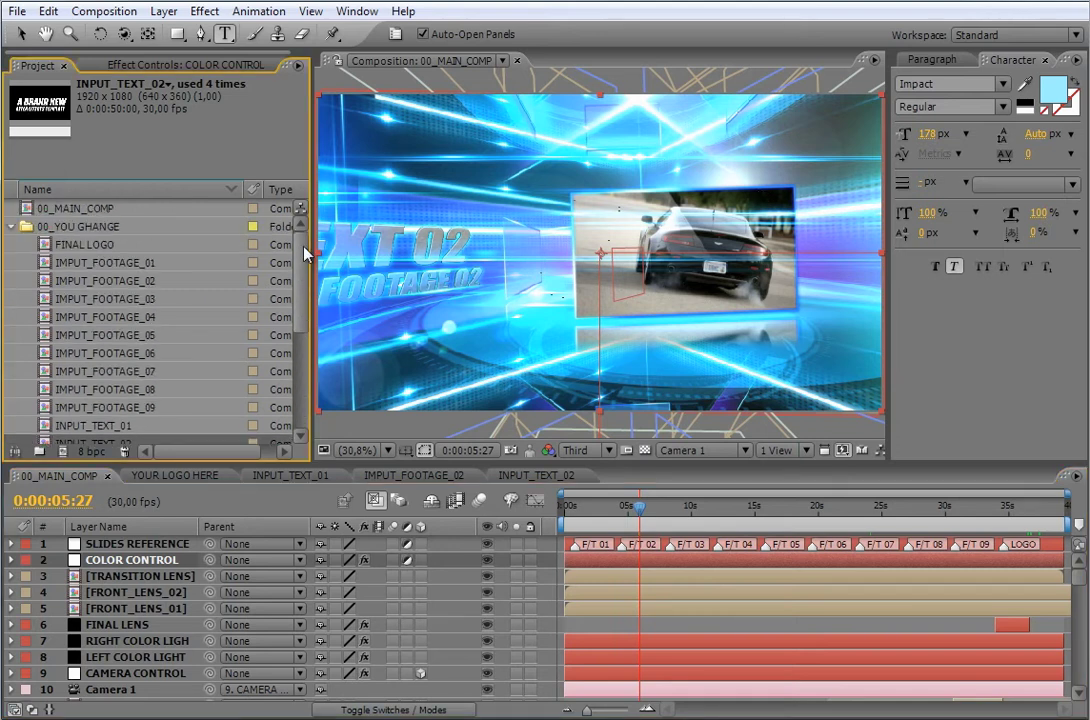
pyautogui.click(100, 262)
pyautogui.keyDown('shift'); pyautogui.click(100, 425); pyautogui.keyUp('shift')
pyautogui.hotkey('ctrl', 'm')
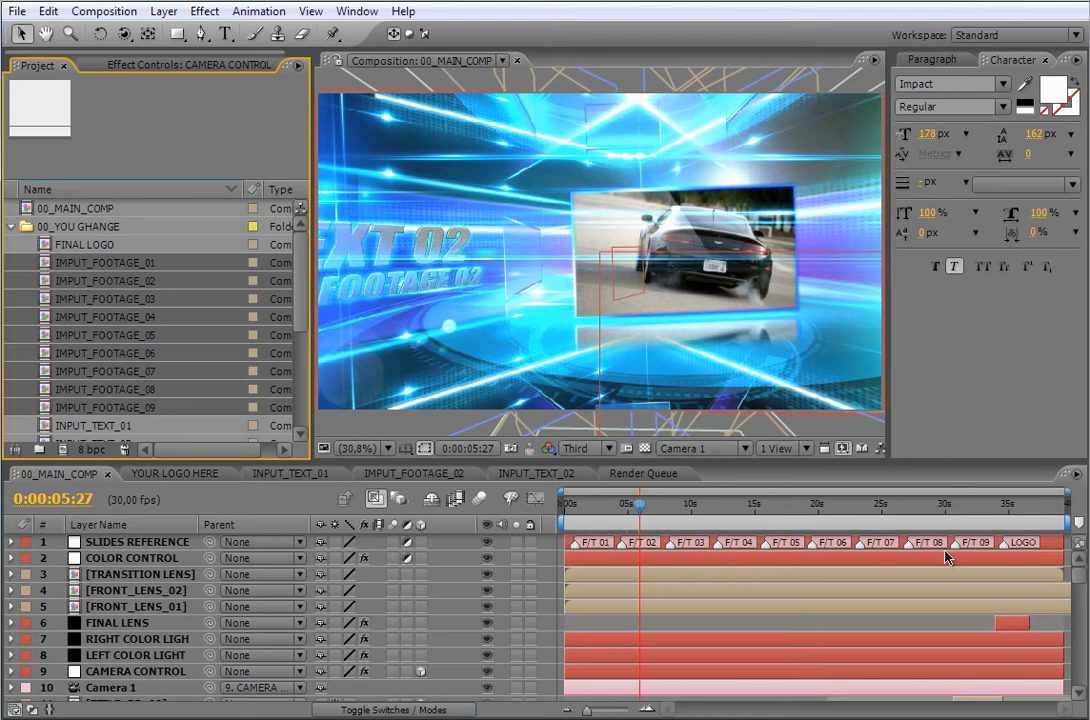
# - Go to 0:00:36:10 in the LOGO section of 00_MAIN_COMP and open the YOUR LOGO HERE composition
pyautogui.click(1025, 507)
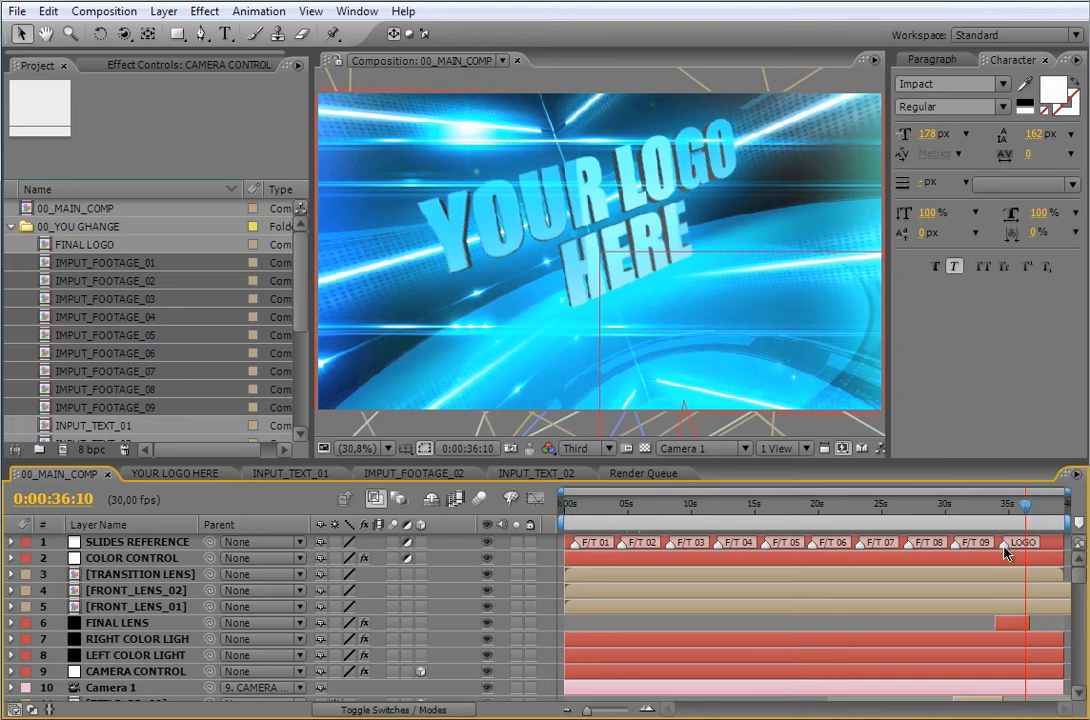
pyautogui.moveTo(302, 275); pyautogui.dragTo(306, 345)
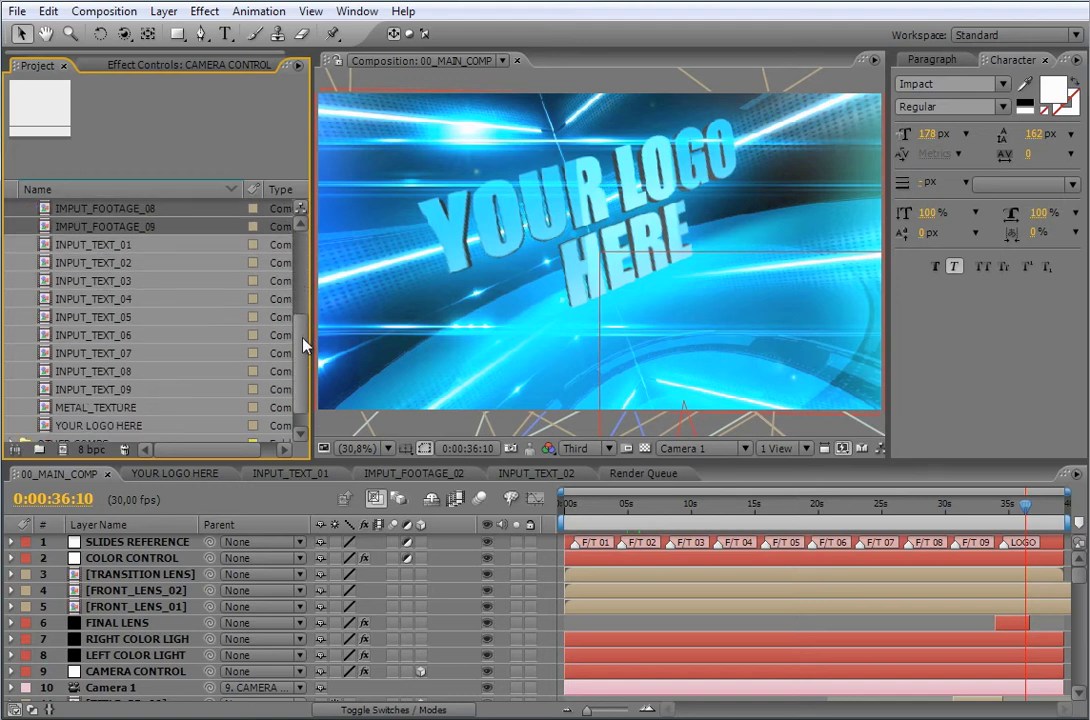
pyautogui.click(100, 425)
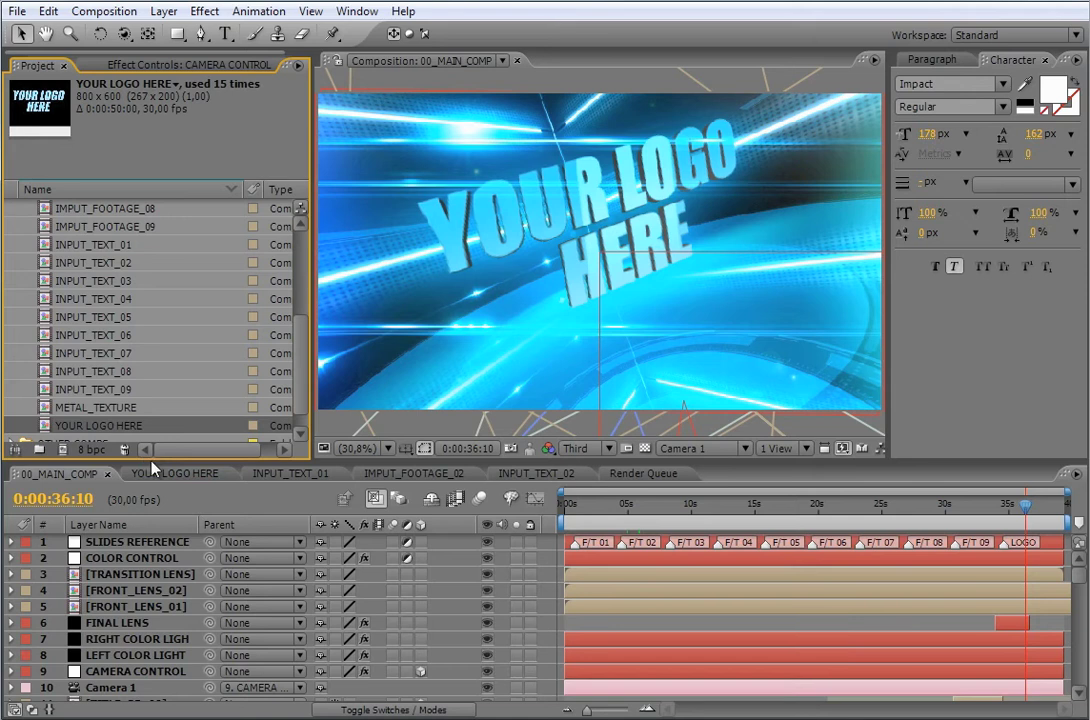
pyautogui.doubleClick(44, 426)
pyautogui.hotkey('ctrl', '2')
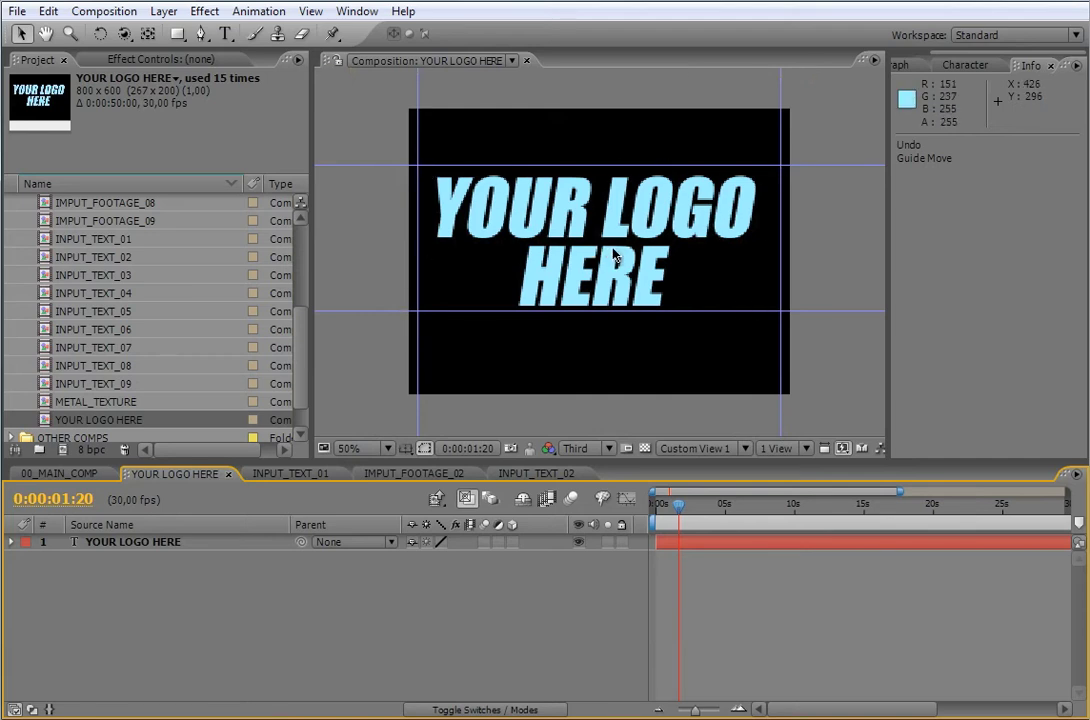
# - Add FX.psd from the BITMAPS folder in OTHER COMPS to YOUR LOGO HERE, above the text layer
pyautogui.click(300, 434)
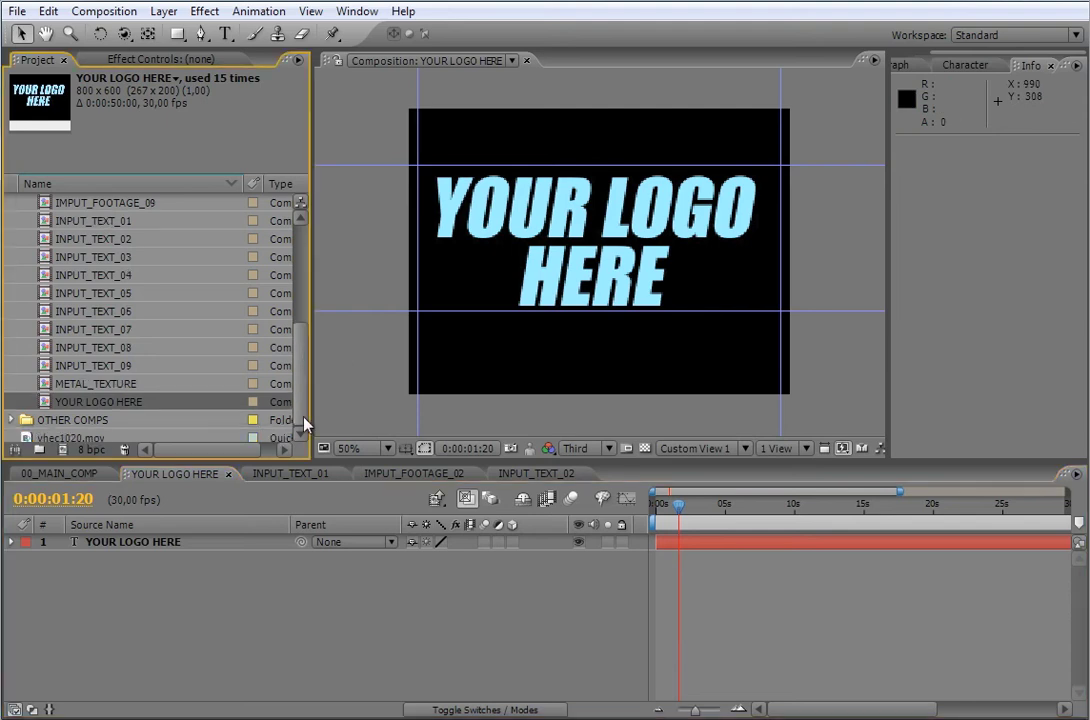
pyautogui.click(13, 423)
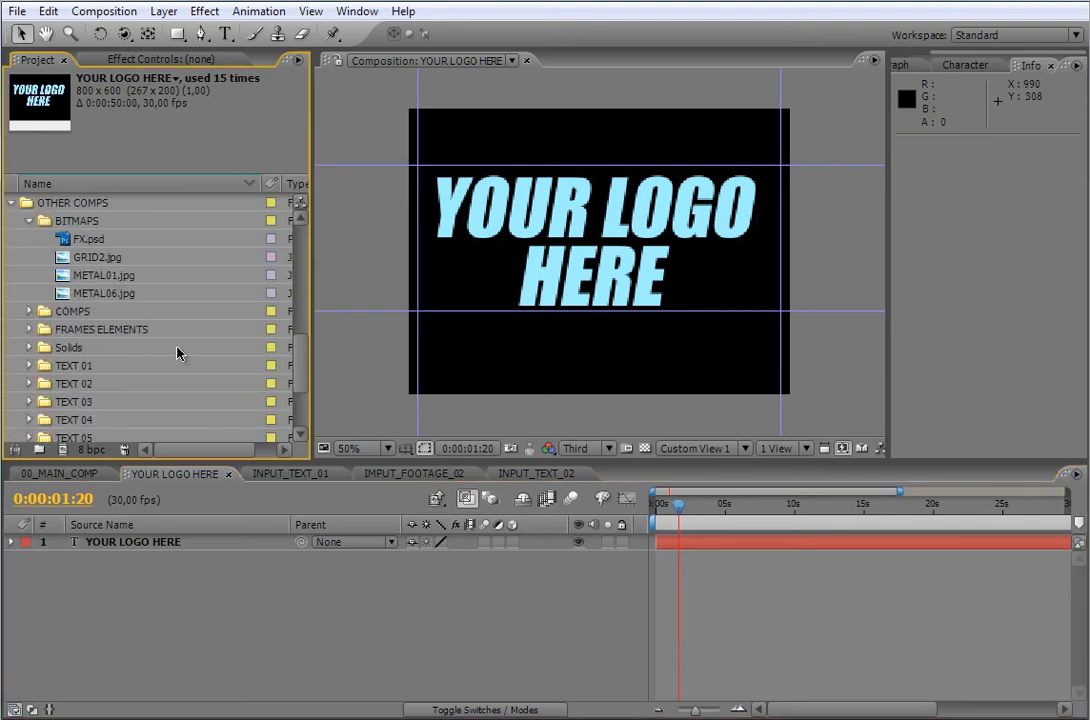
pyautogui.click(88, 243)
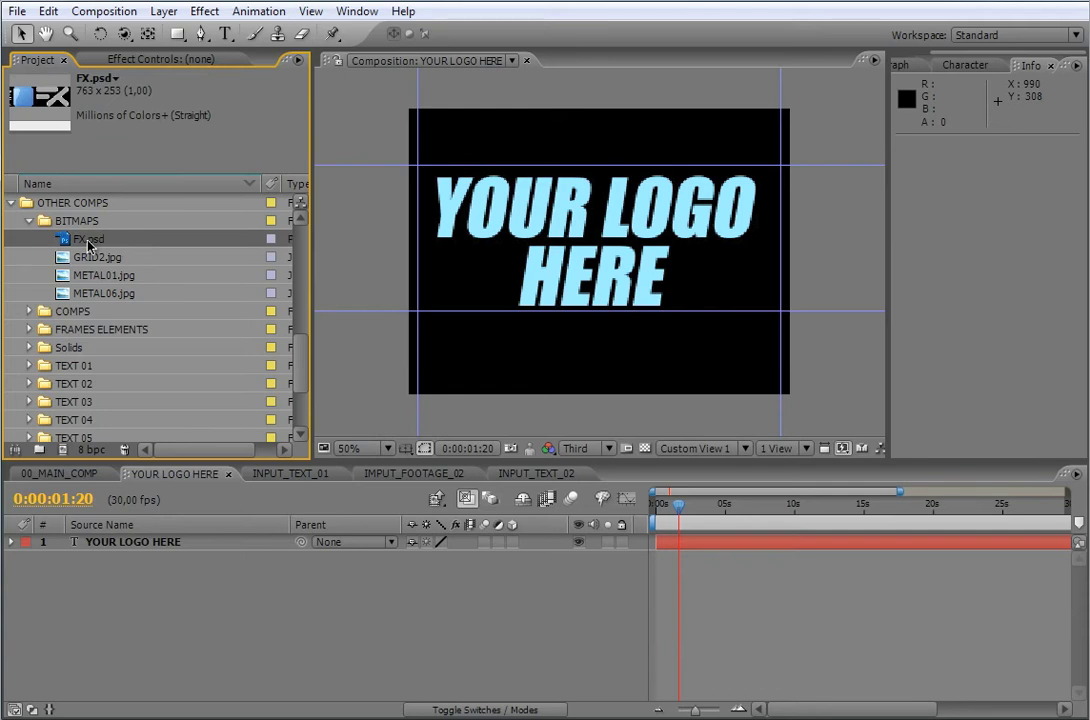
pyautogui.moveTo(86, 243); pyautogui.dragTo(608, 246)
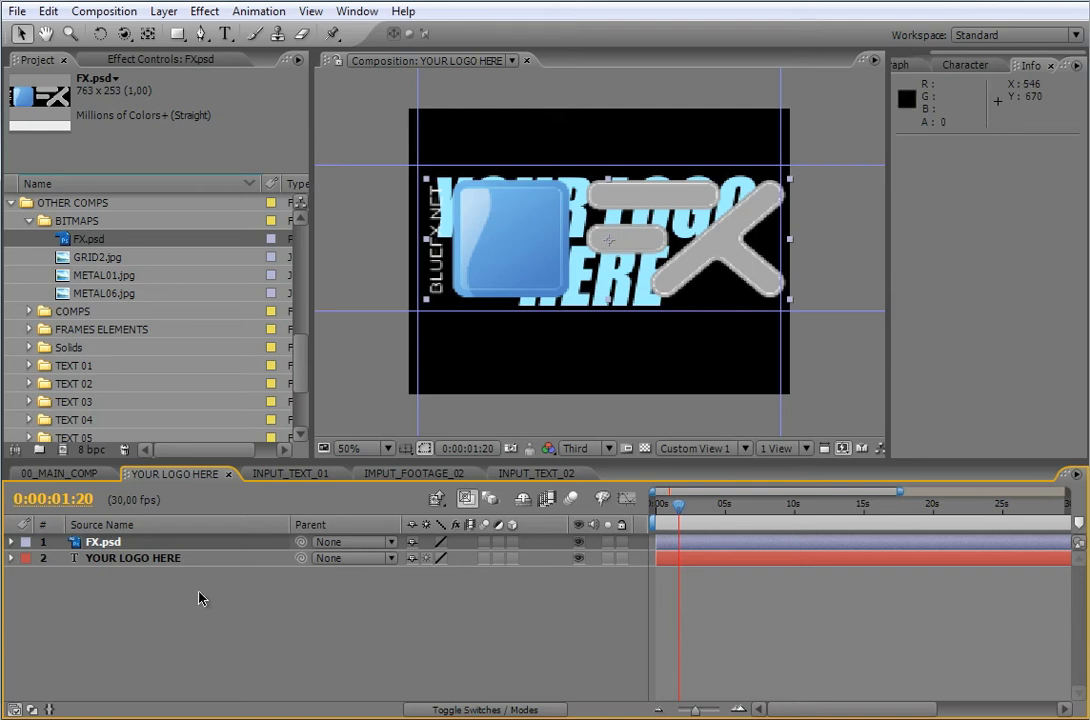
# - Hide the YOUR LOGO HERE text layer, fit the FX.psd logo between the guides at about 403.5, 274, and return to 00_MAIN_COMP
pyautogui.click(578, 558)
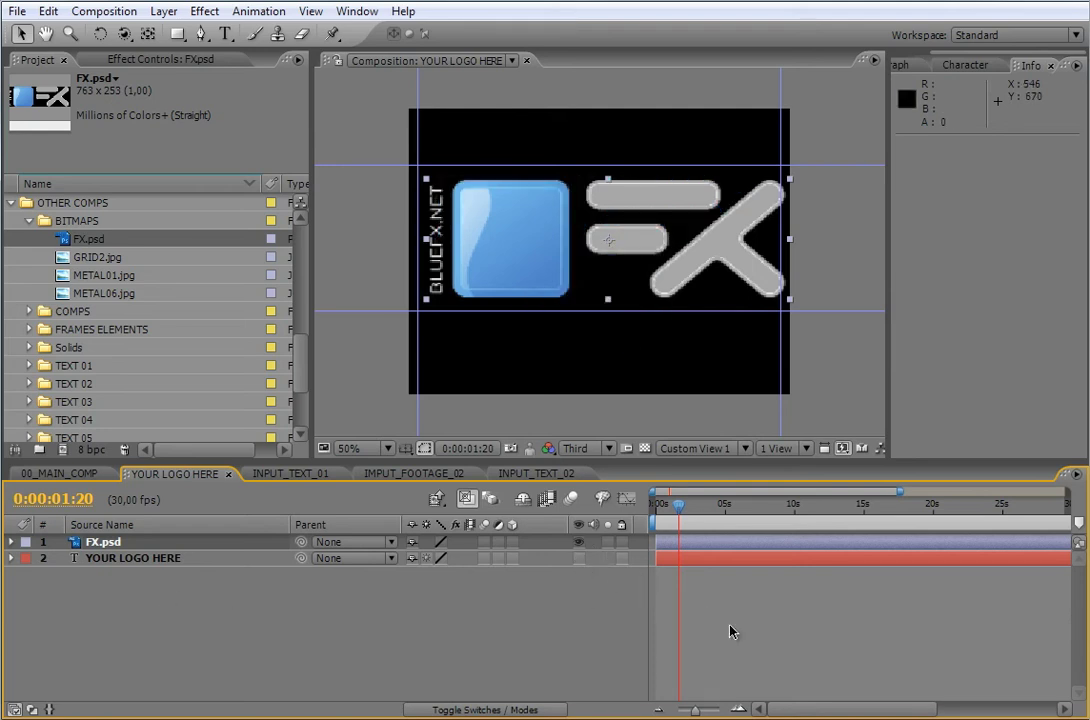
pyautogui.moveTo(719, 250); pyautogui.dragTo(714, 233)
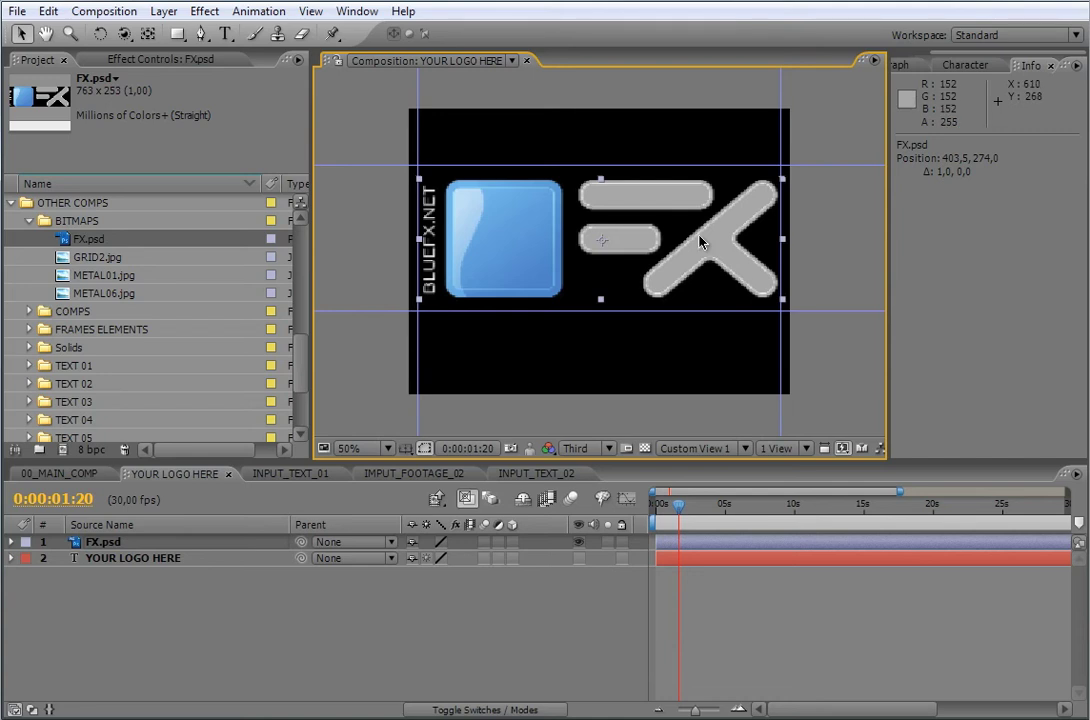
pyautogui.click(55, 473)
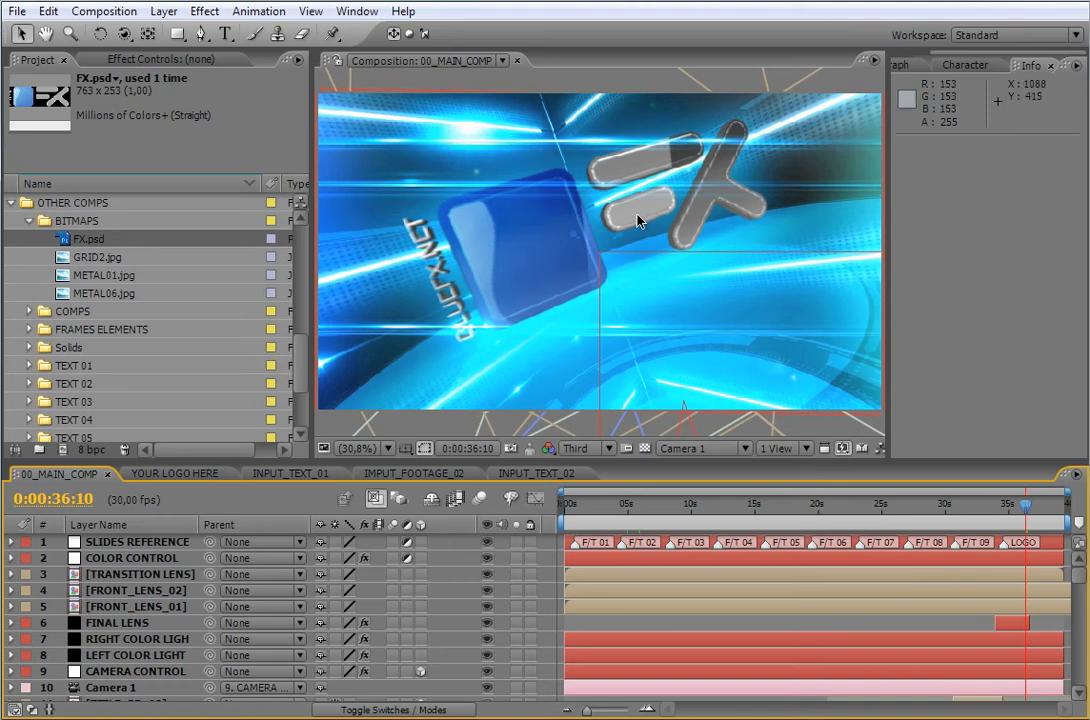
# - Open the METAL_TEXTURE composition from the 00_YOU GHANGE folder, comparing it with the logo in 00_MAIN_COMP
pyautogui.moveTo(301, 365); pyautogui.dragTo(303, 309)
pyautogui.click(88, 220)
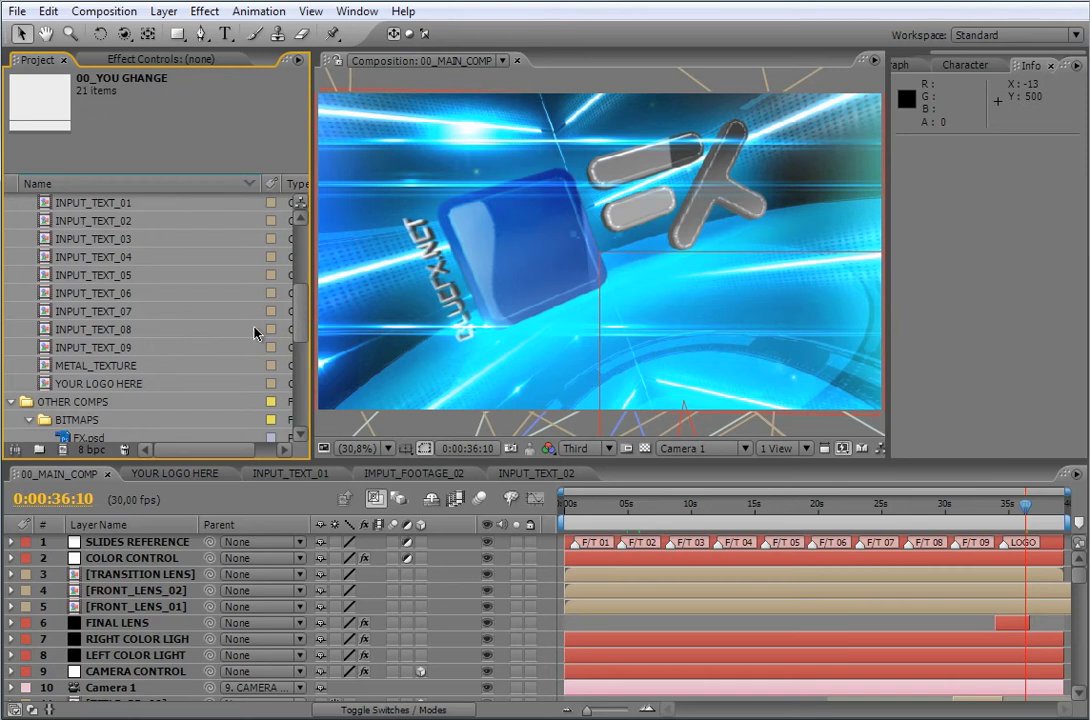
pyautogui.click(113, 366)
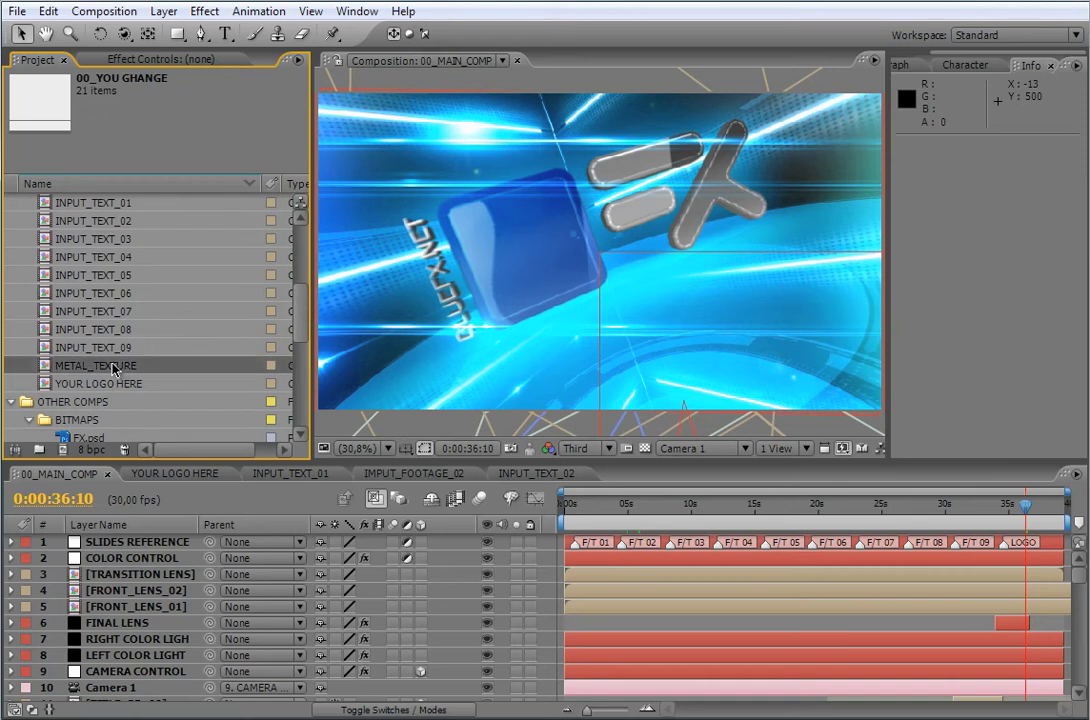
pyautogui.doubleClick(46, 368)
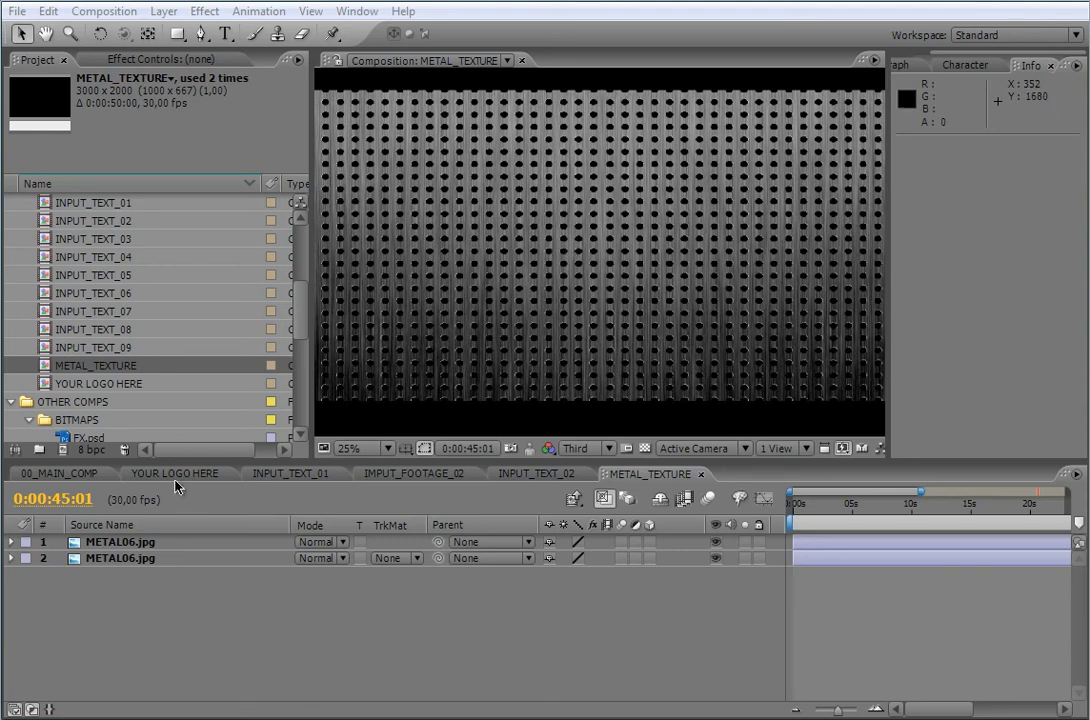
pyautogui.click(85, 474)
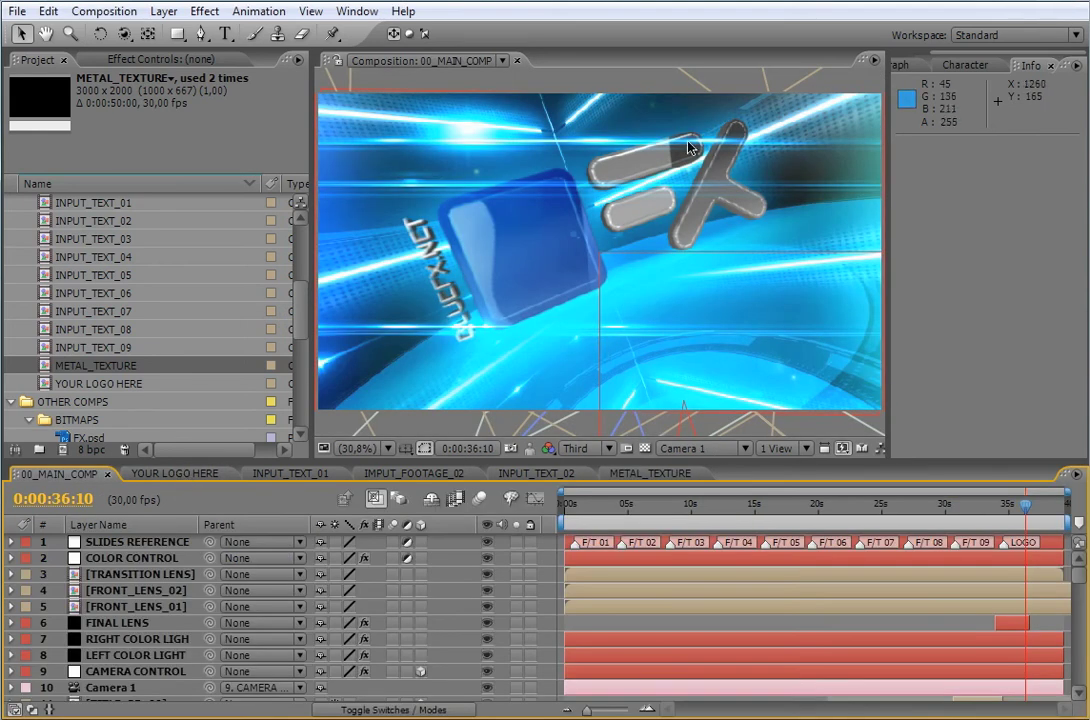
pyautogui.doubleClick(643, 260)
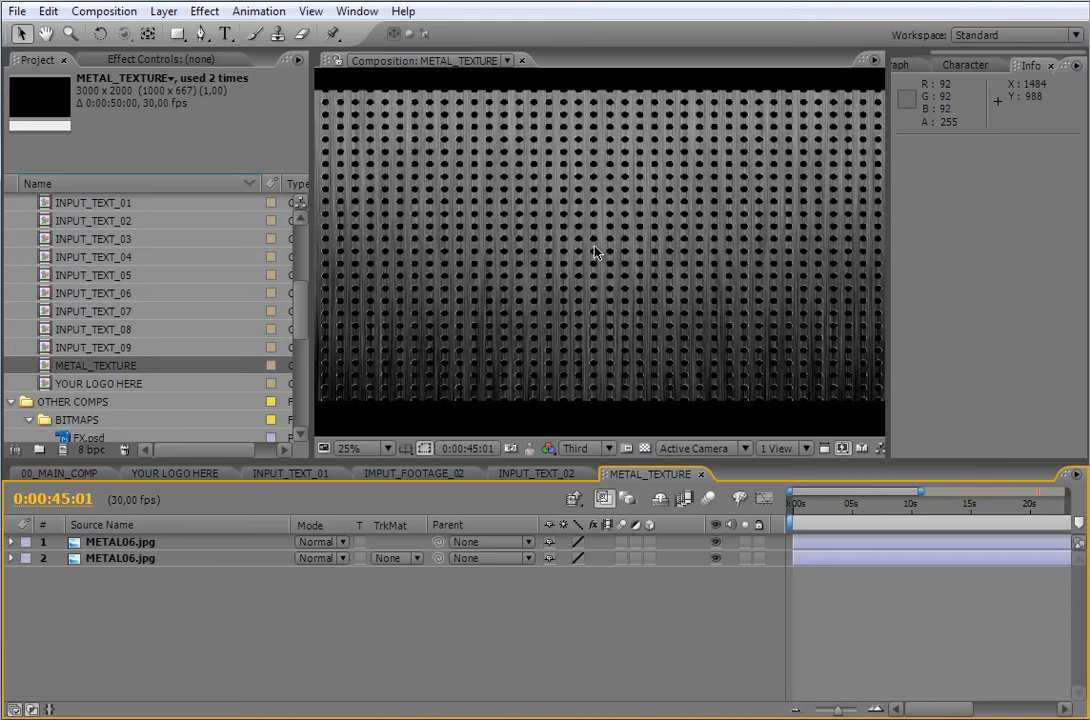
# - Add GRID2.jpg from the BITMAPS folder to METAL_TEXTURE as the layer above both METAL06.jpg layers, starting at 0:00:00:00
pyautogui.moveTo(302, 318); pyautogui.dragTo(304, 374)
pyautogui.click(110, 278)
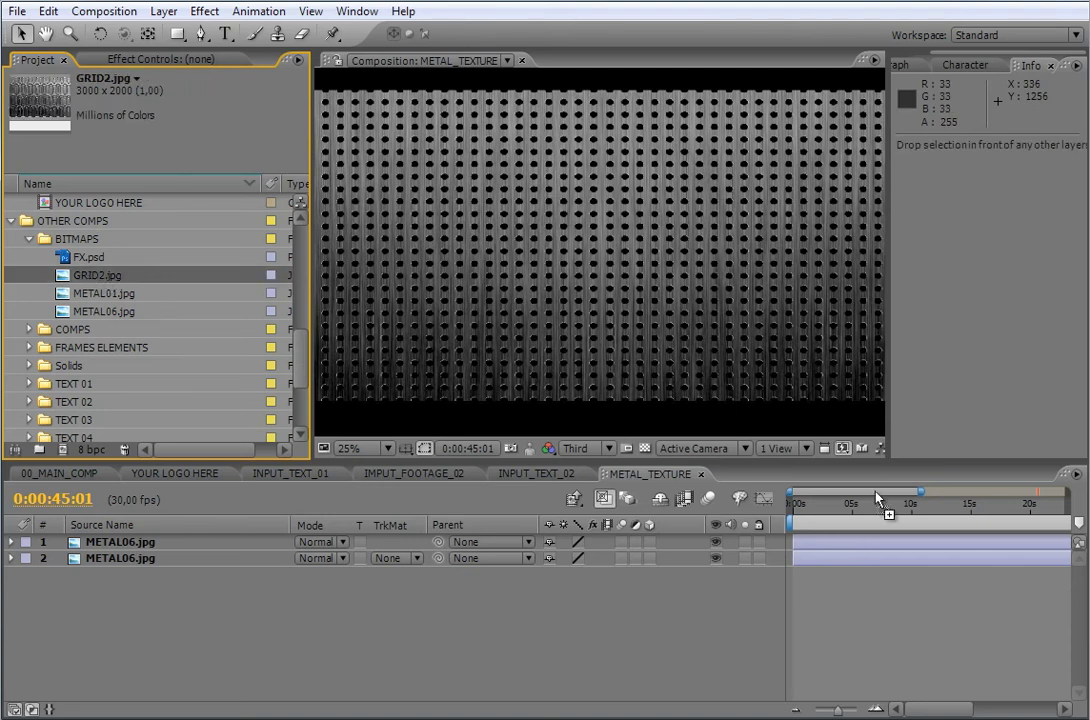
pyautogui.moveTo(843, 537); pyautogui.dragTo(845, 542)
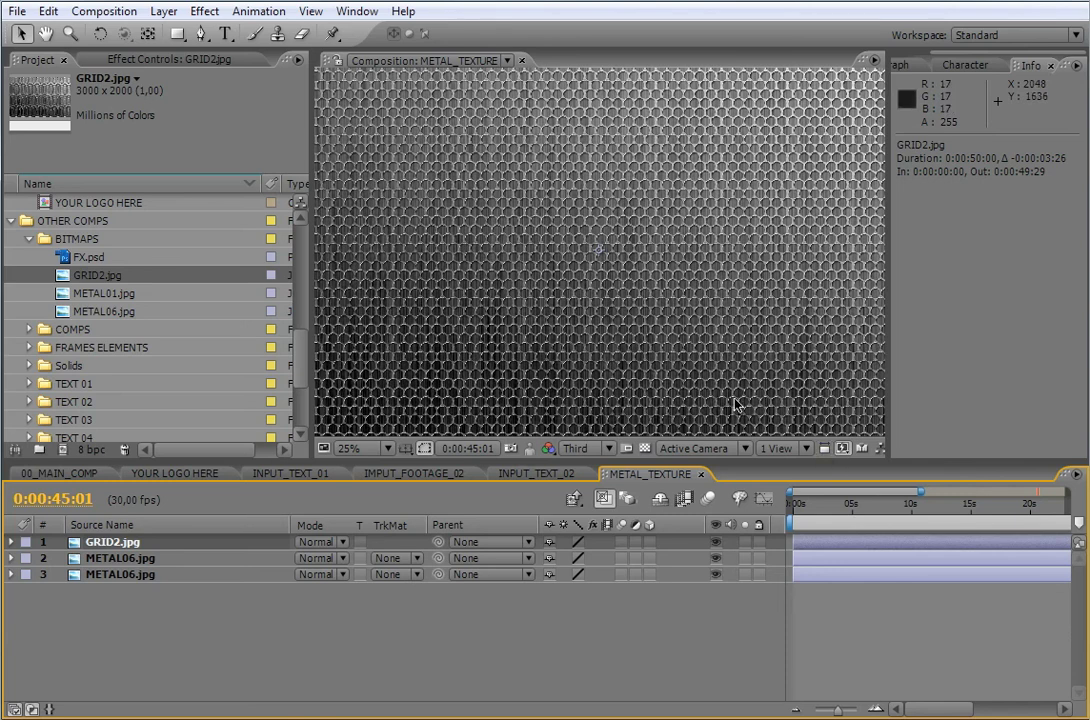
# - Return to 00_MAIN_COMP and examine the texture around the logo at close range
pyautogui.click(60, 473)
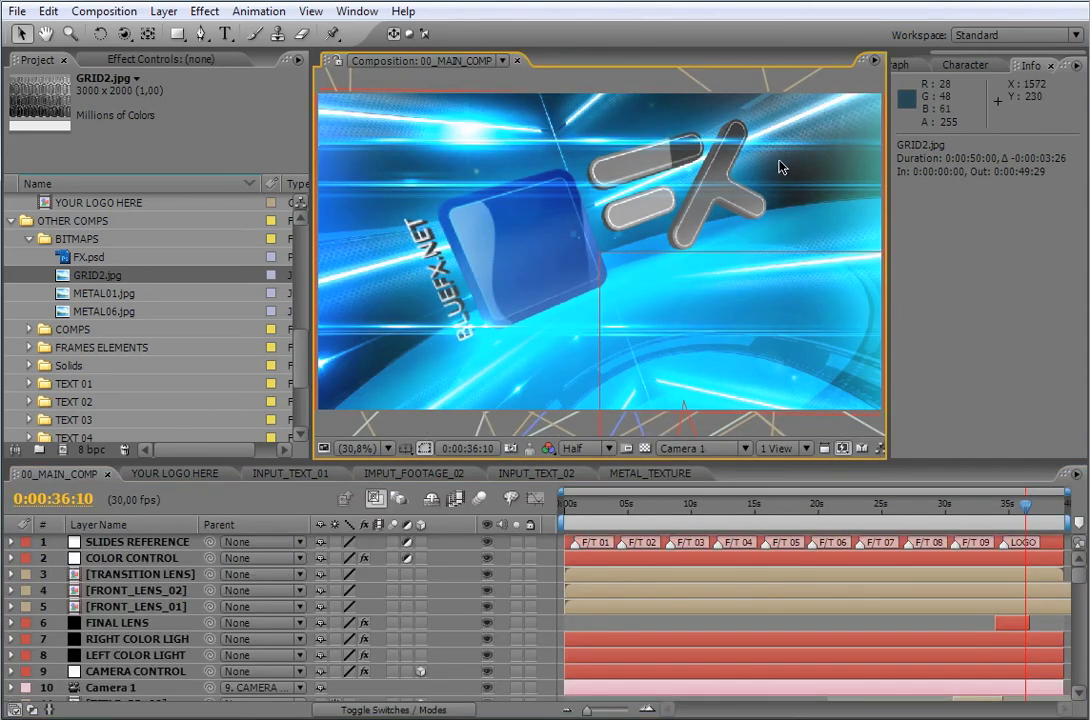
pyautogui.press('/')
pyautogui.press('h')
pyautogui.moveTo(803, 158); pyautogui.dragTo(669, 175)
pyautogui.press('v')
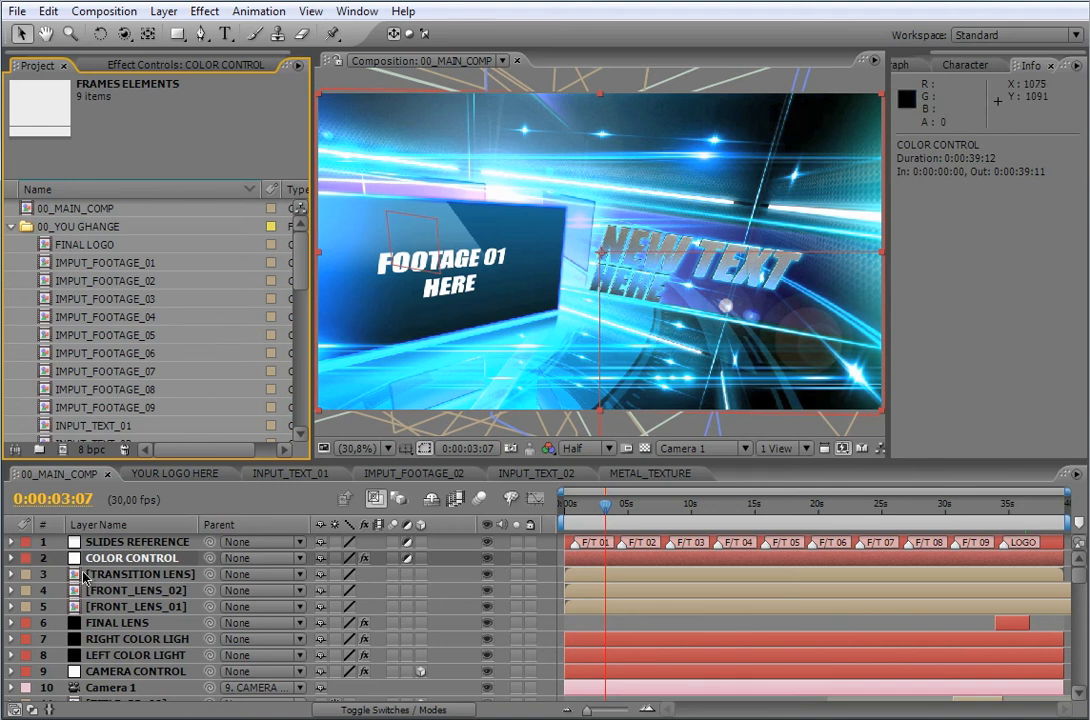
# - Show the COLOR CONTROL layer's effect controls and detach both the 00_MAIN_COMP viewer and the effect controls from their docked places
pyautogui.click(136, 563)
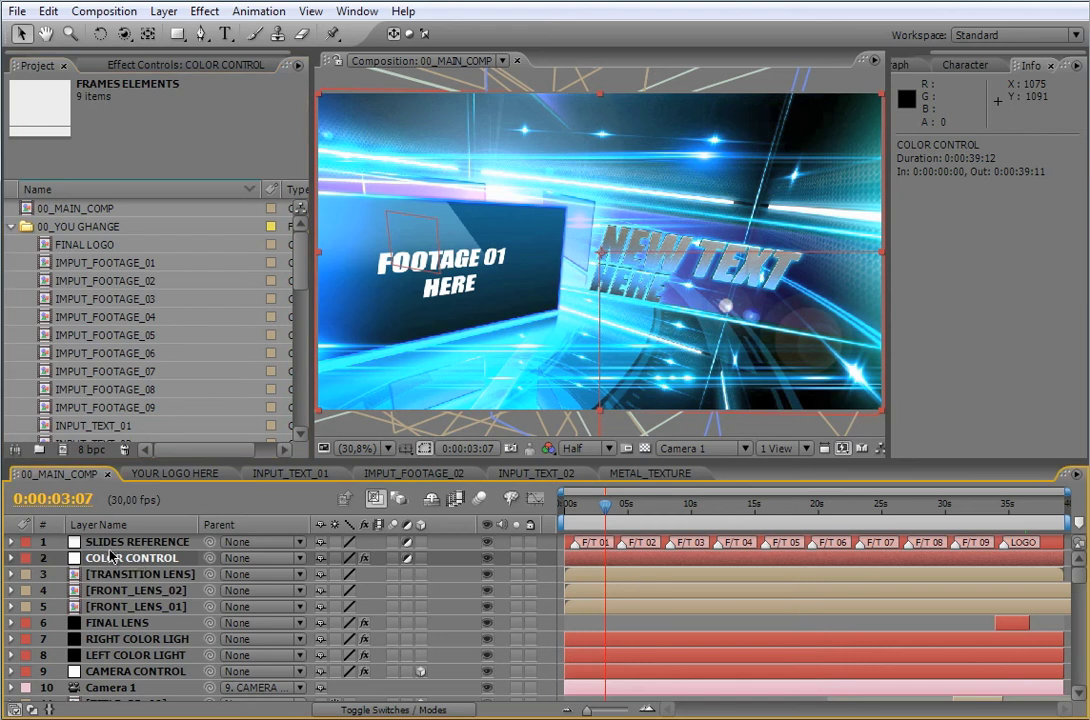
pyautogui.click(184, 65)
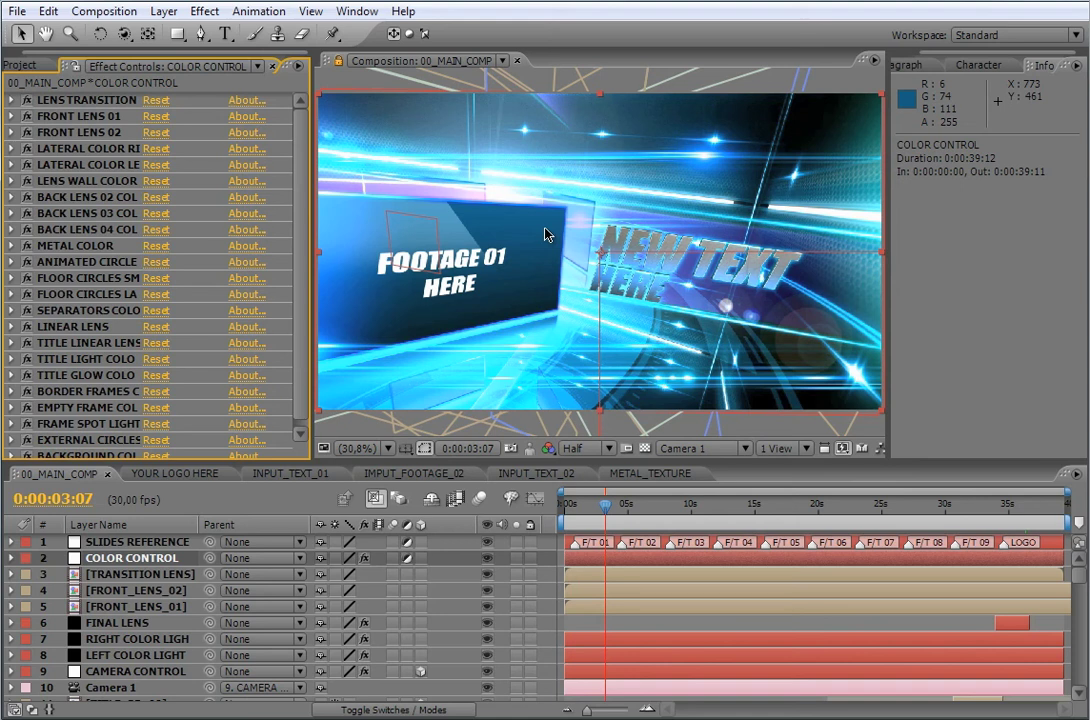
pyautogui.click(325, 66)
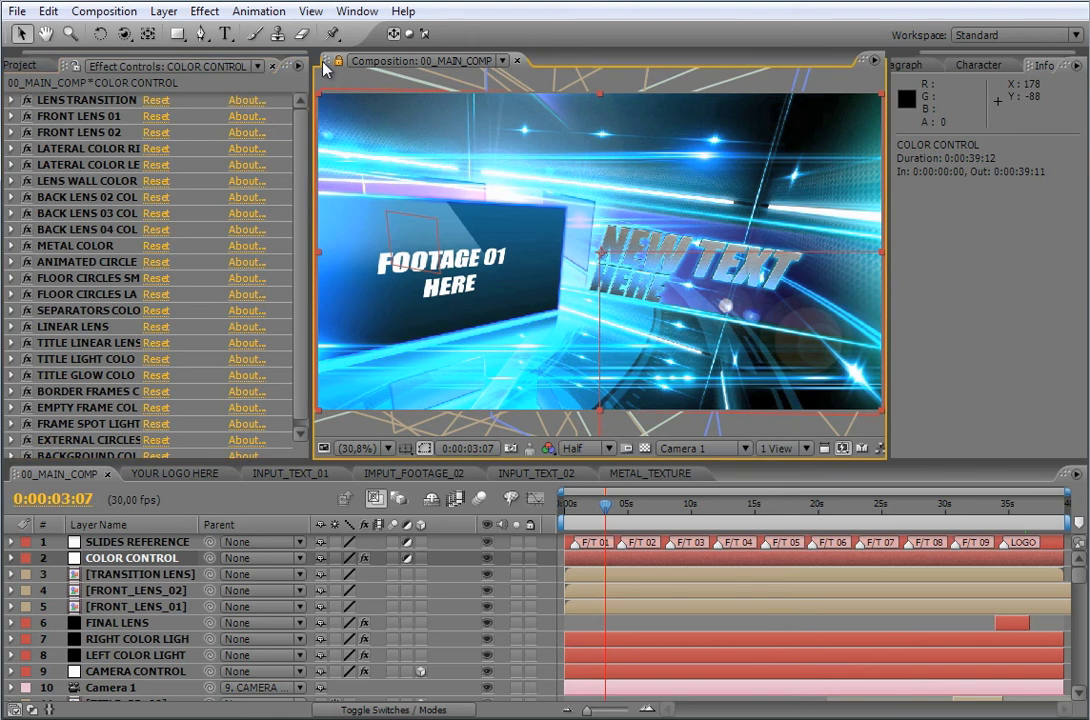
pyautogui.moveTo(323, 65); pyautogui.dragTo(1034, 195)
pyautogui.moveTo(460, 100); pyautogui.dragTo(445, 97)
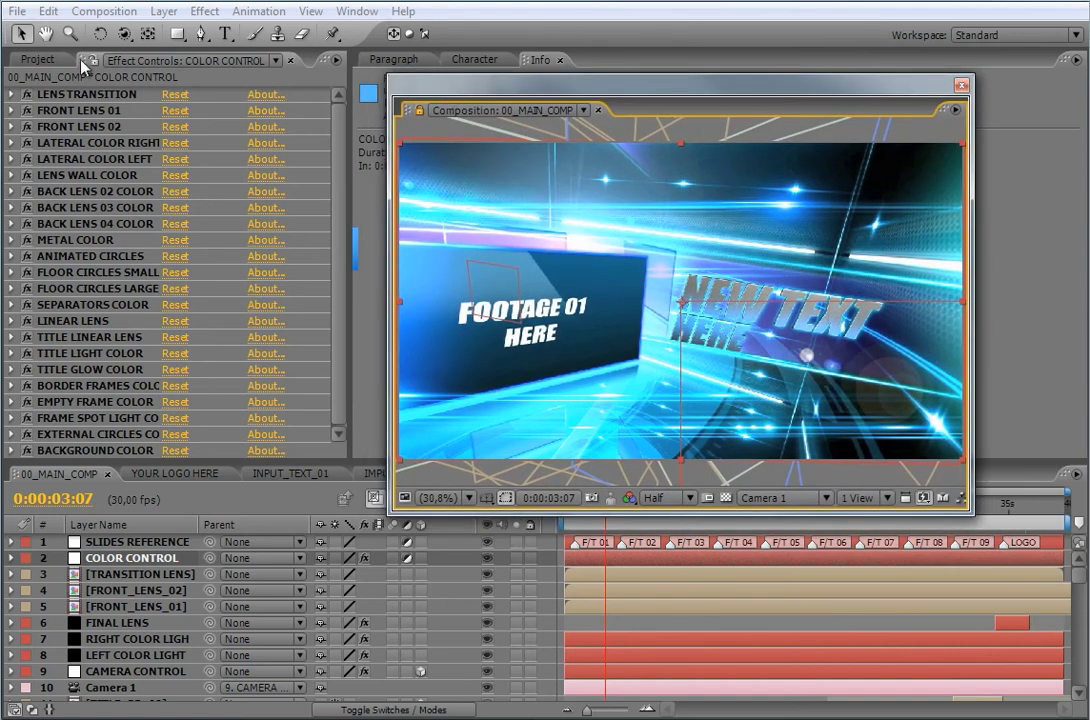
pyautogui.moveTo(82, 66); pyautogui.dragTo(476, 248)
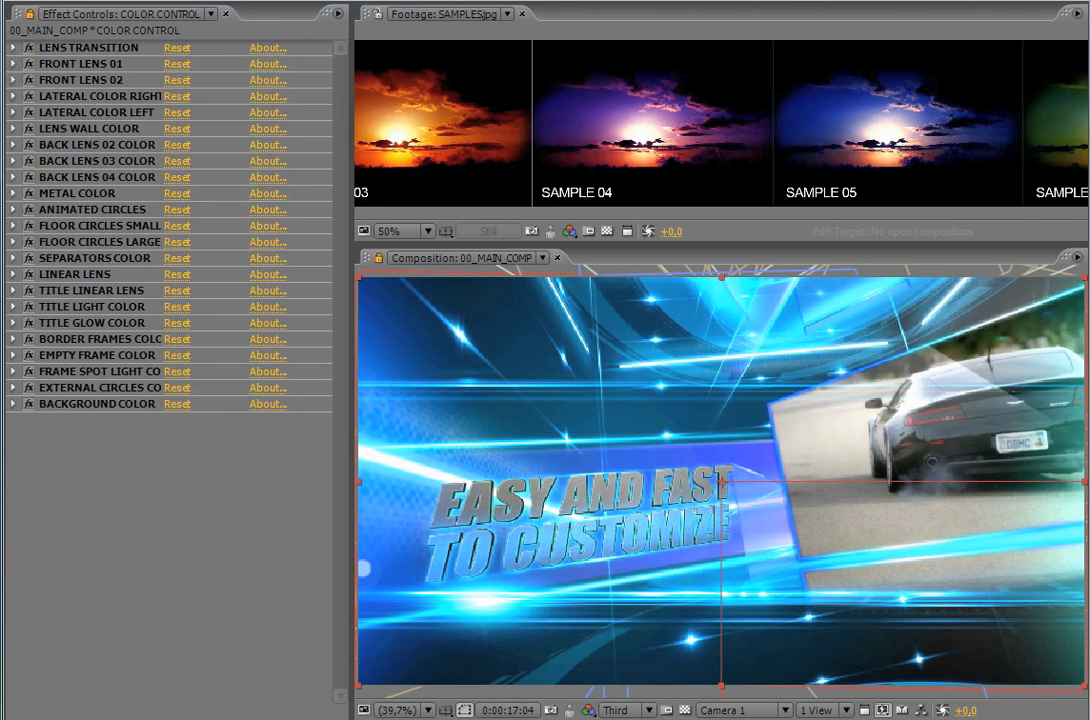
# - Expand all COLOR CONTROL effects from LENS TRANSITION through BACKGROUND COLOR to expose their colour settings
pyautogui.click(97, 47)
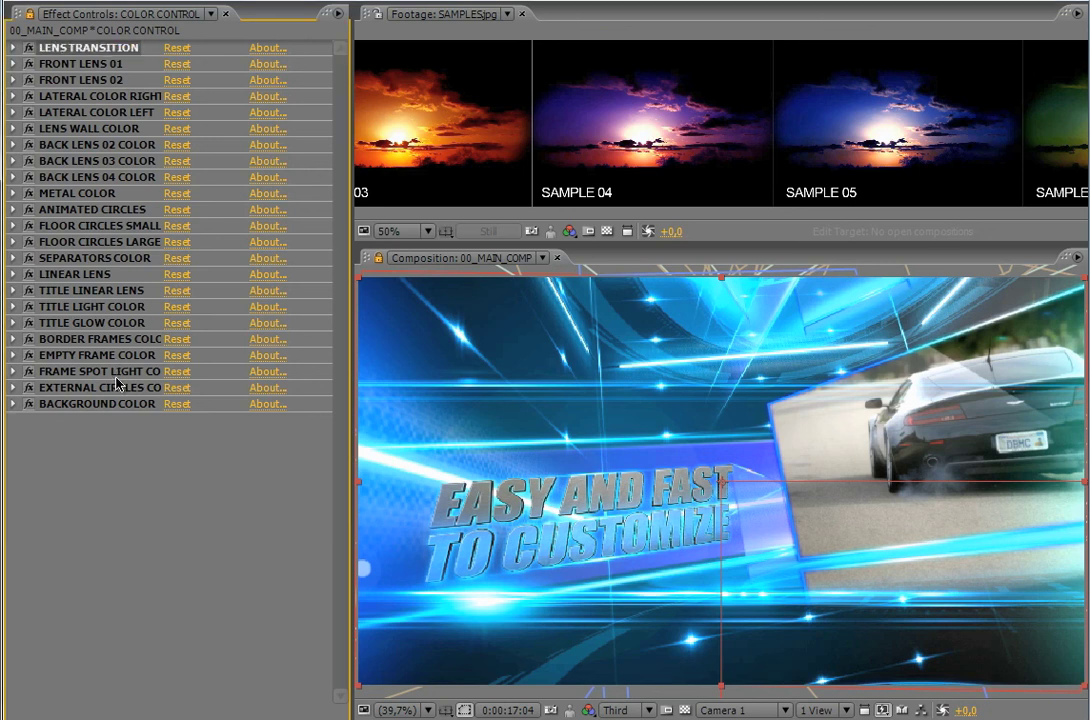
pyautogui.keyDown('shift'); pyautogui.click(113, 405); pyautogui.keyUp('shift')
pyautogui.click(13, 47)
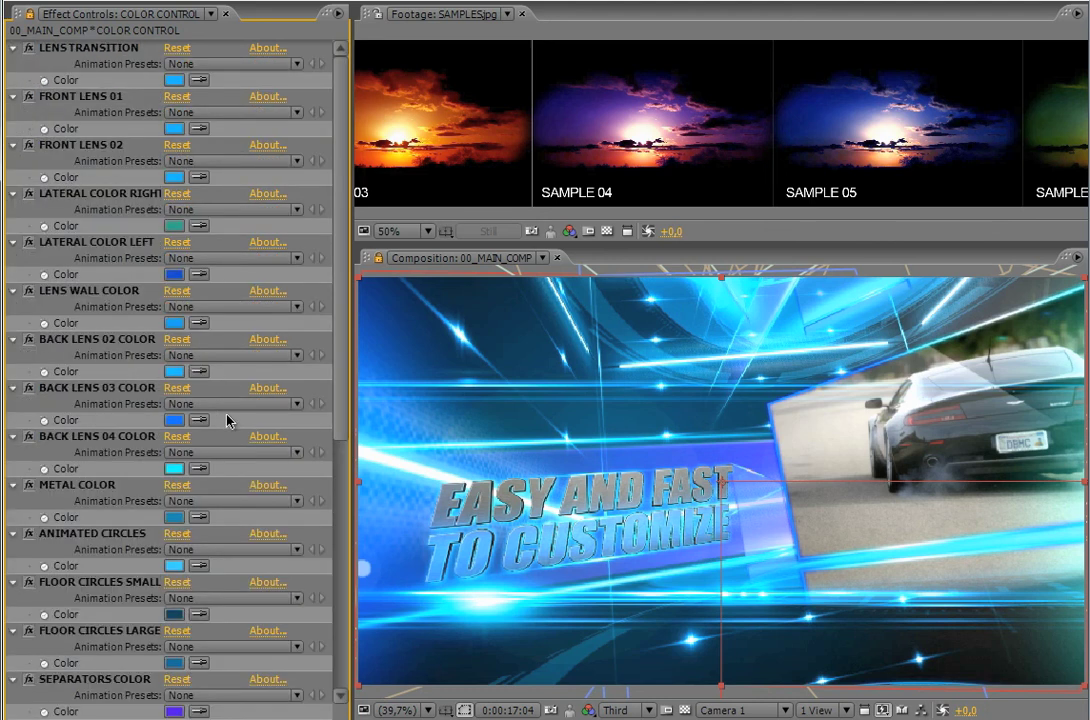
# - Sample colours from SAMPLES.jpg: purple for LENS TRANSITION, pink for FRONT LENS 01, and a new colour for FRONT LENS 02
pyautogui.click(87, 48)
pyautogui.click(199, 80)
pyautogui.click(598, 132)
pyautogui.click(200, 128)
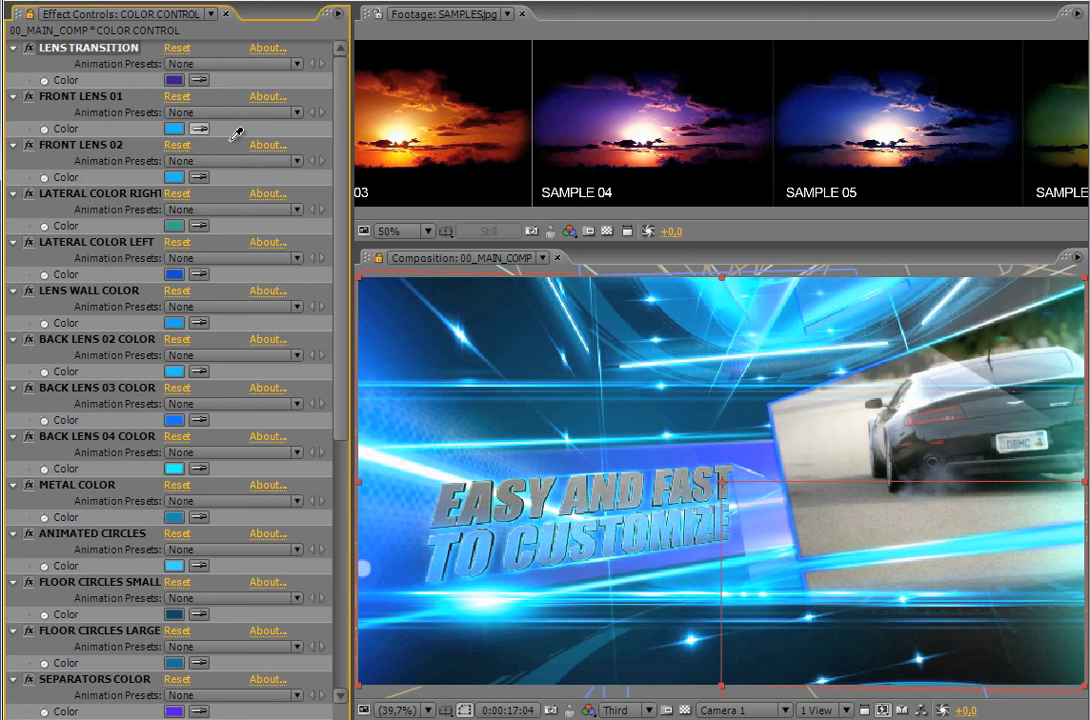
pyautogui.click(618, 125)
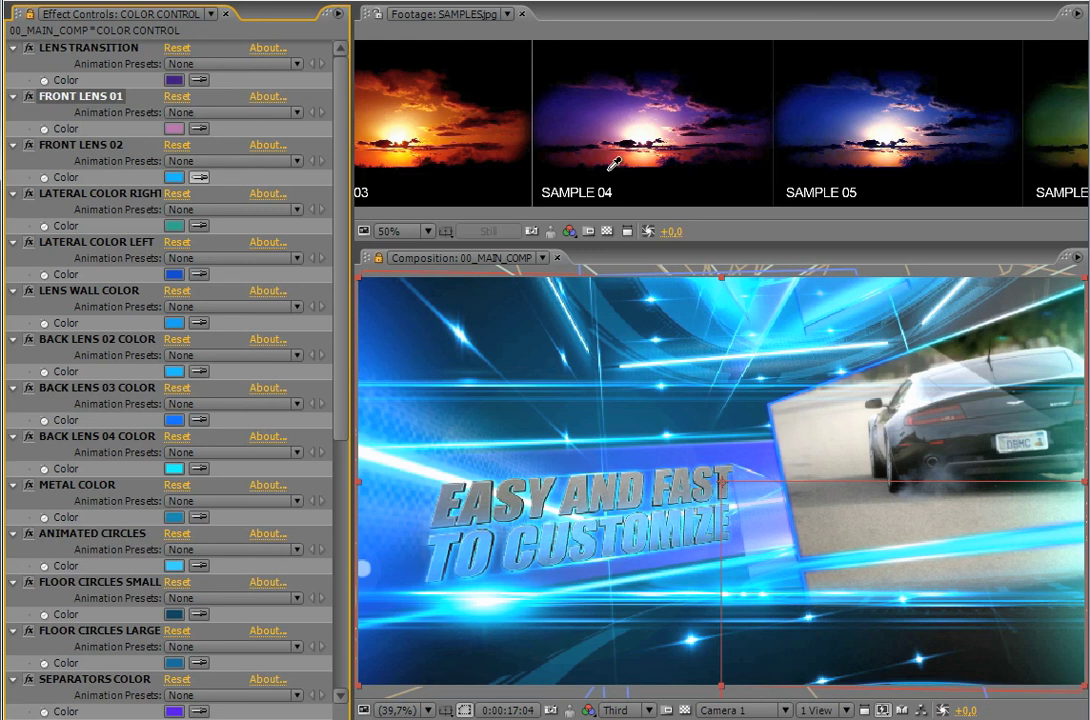
pyautogui.click(200, 177)
pyautogui.click(494, 155)
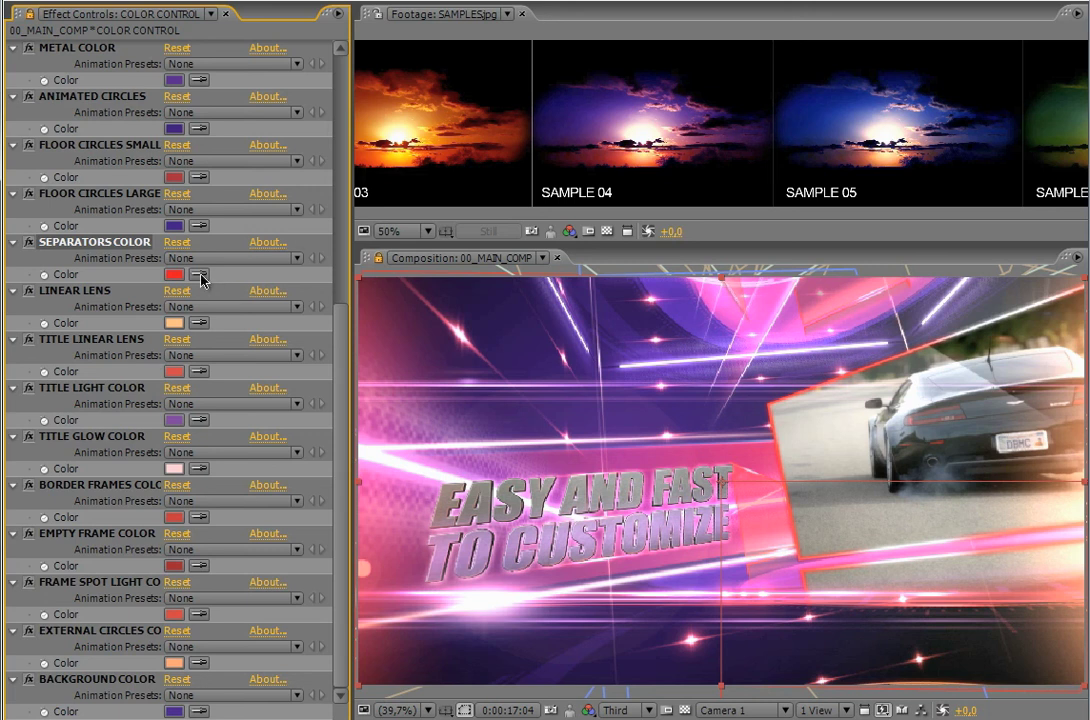
# - Set SEPARATORS COLOR to a blue-violet of about 4006A6
pyautogui.click(175, 275)
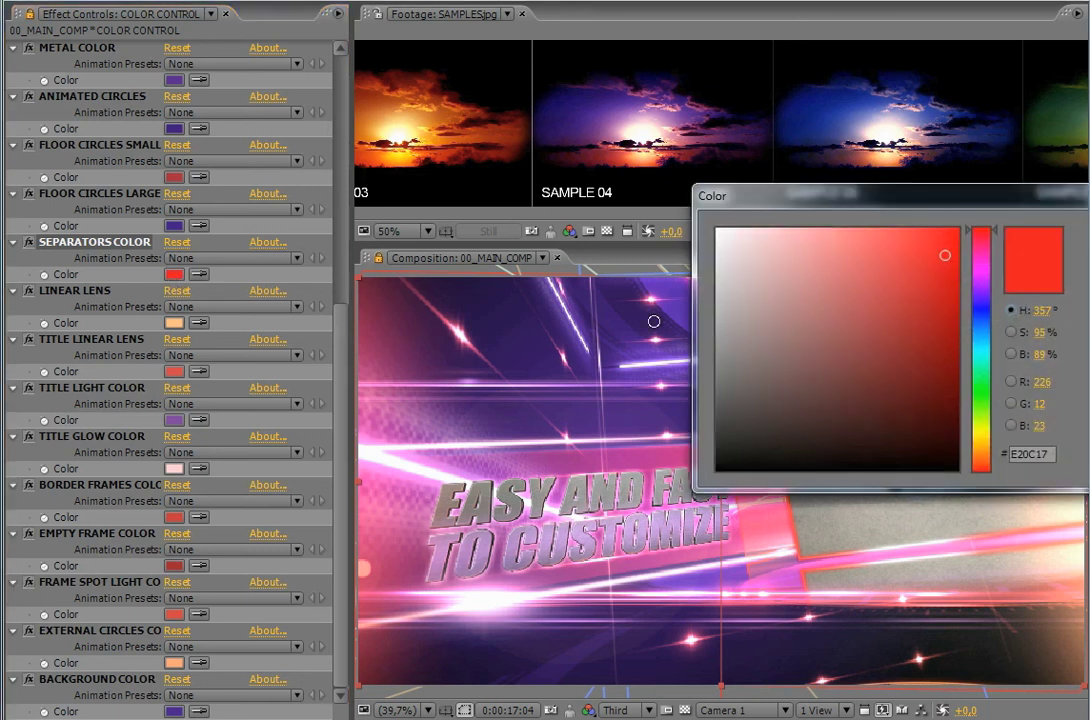
pyautogui.click(975, 336)
pyautogui.moveTo(948, 332); pyautogui.dragTo(950, 308)
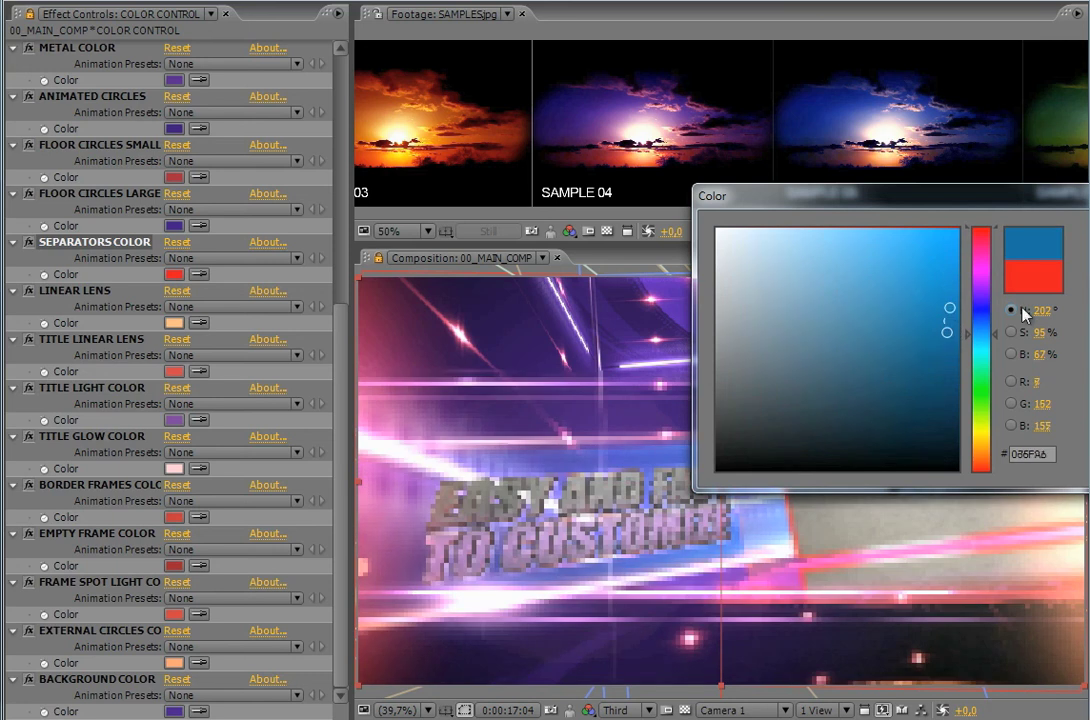
pyautogui.click(977, 295)
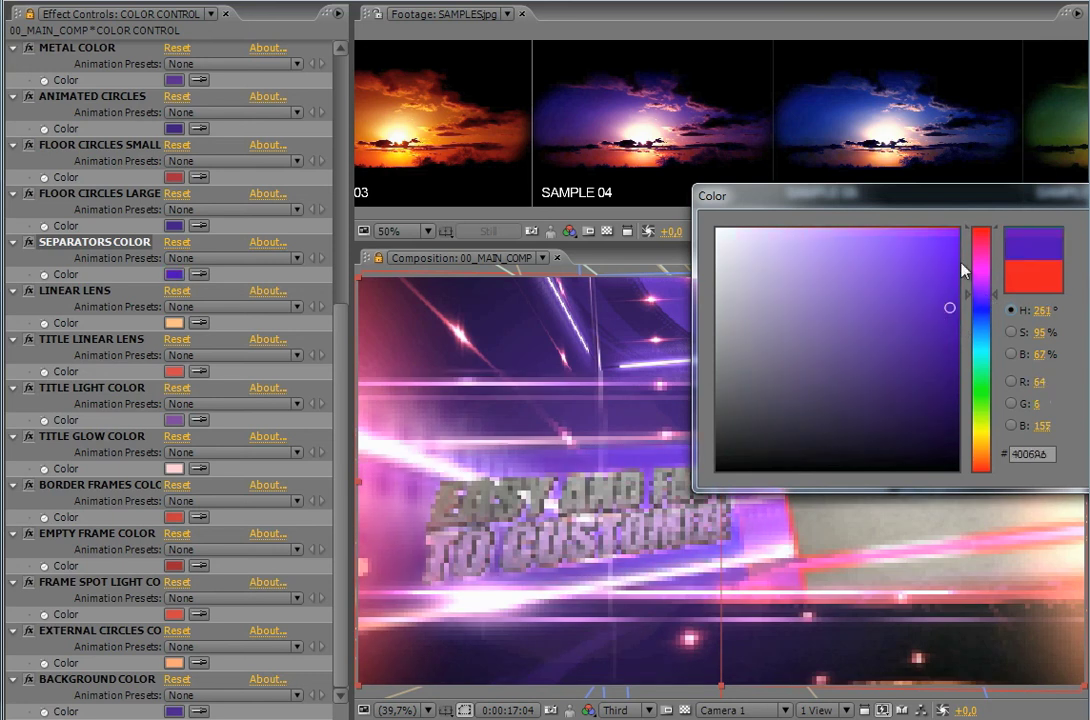
pyautogui.press('Return')
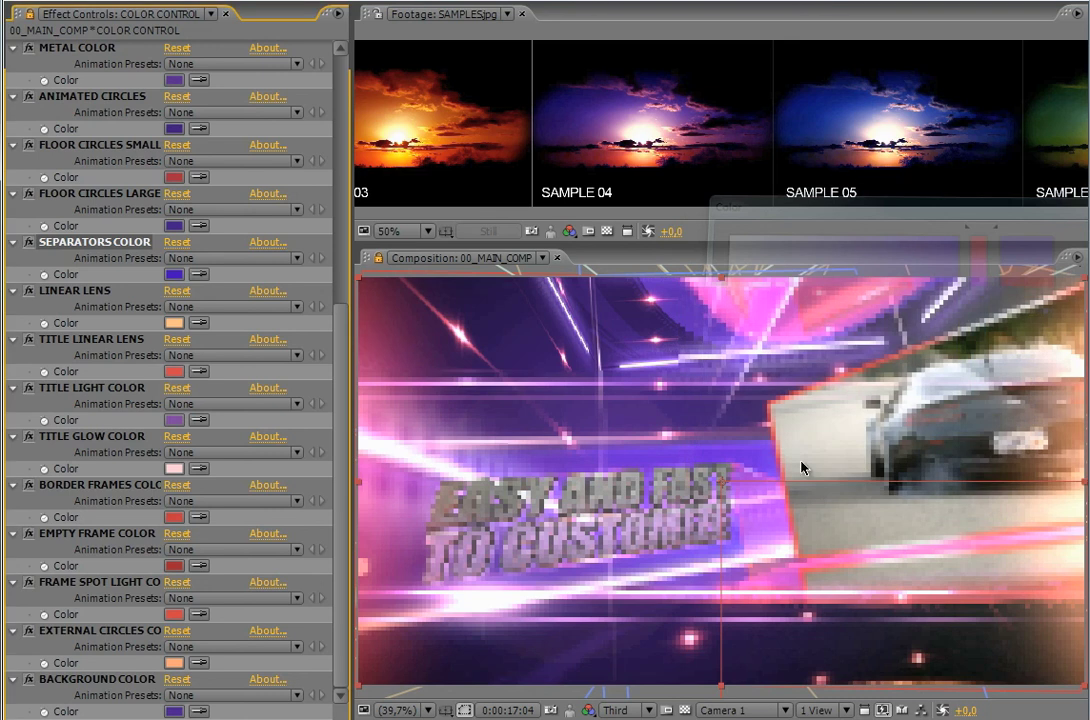